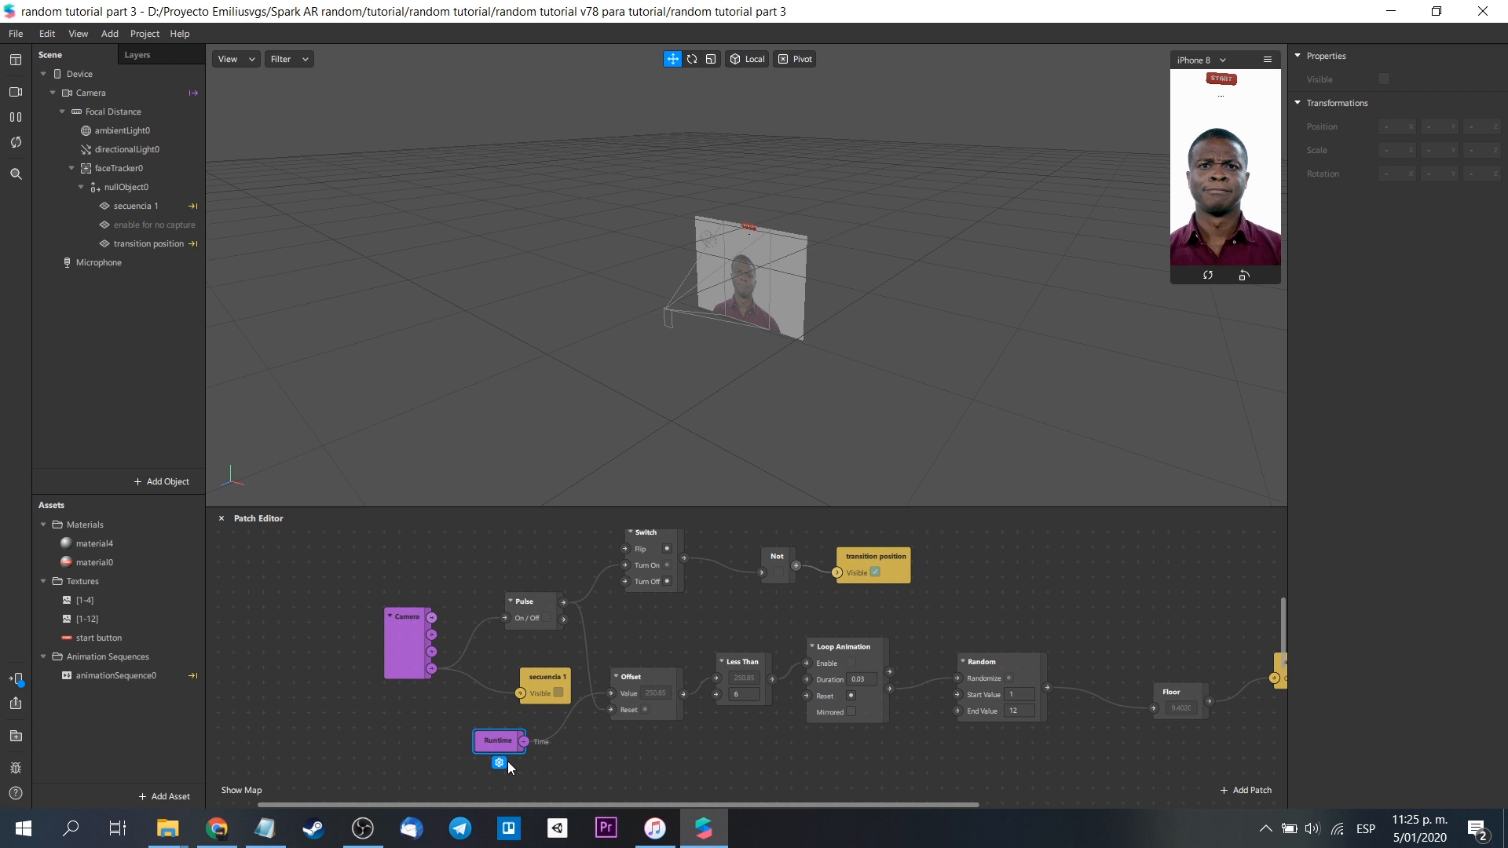
Step: Disconnect the Camera patch from secuencia 1 and Pulse, and spread the Runtime, Pulse and Camera patches apart to make room
left_click_drag(509, 768, 523, 769)
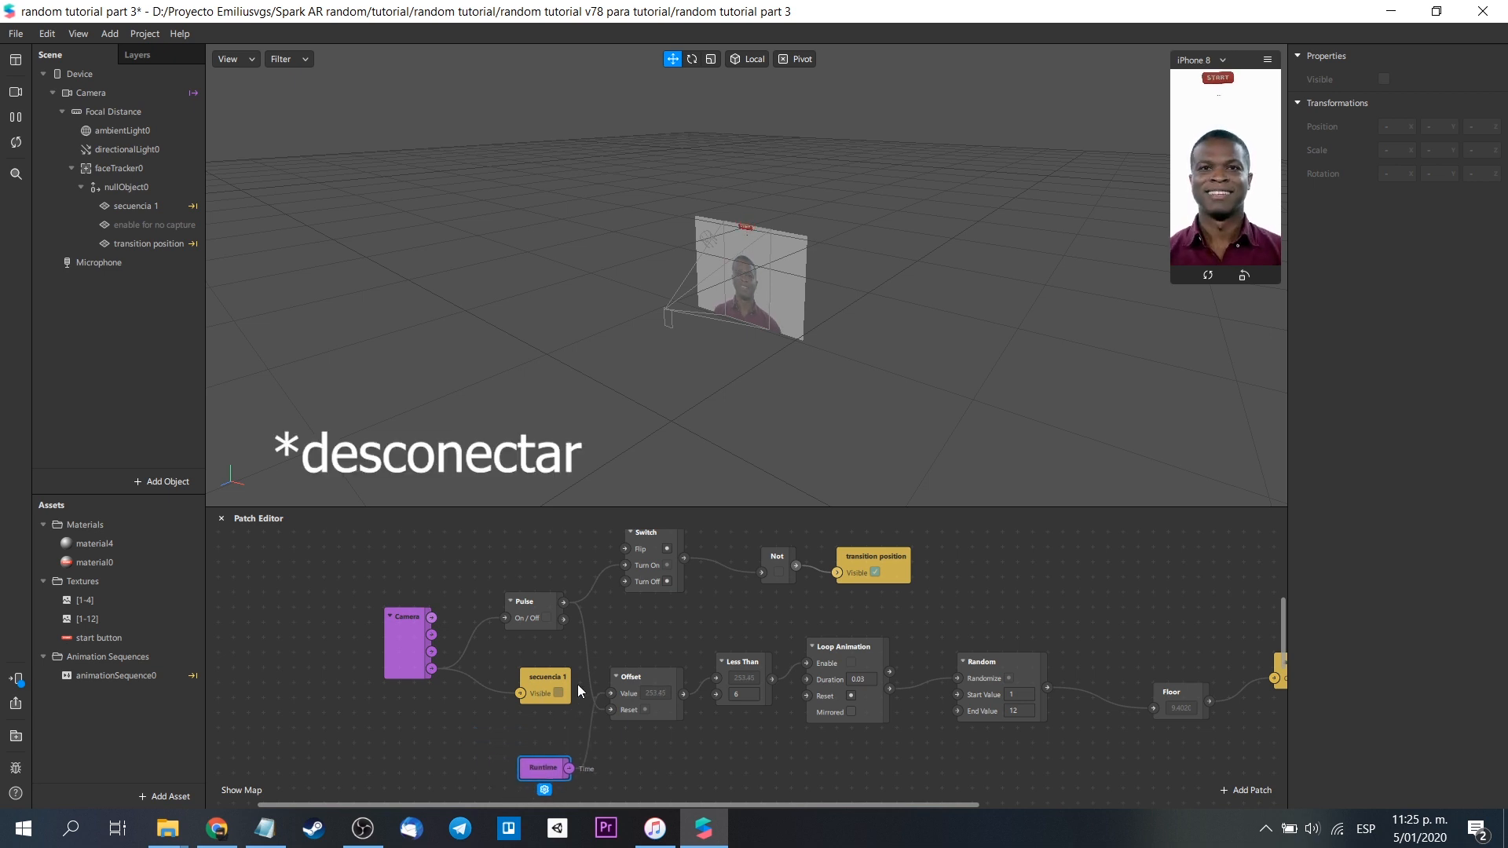
left_click(505, 687)
key("Delete")
left_click(471, 638)
key("Delete")
left_click_drag(536, 595, 544, 580)
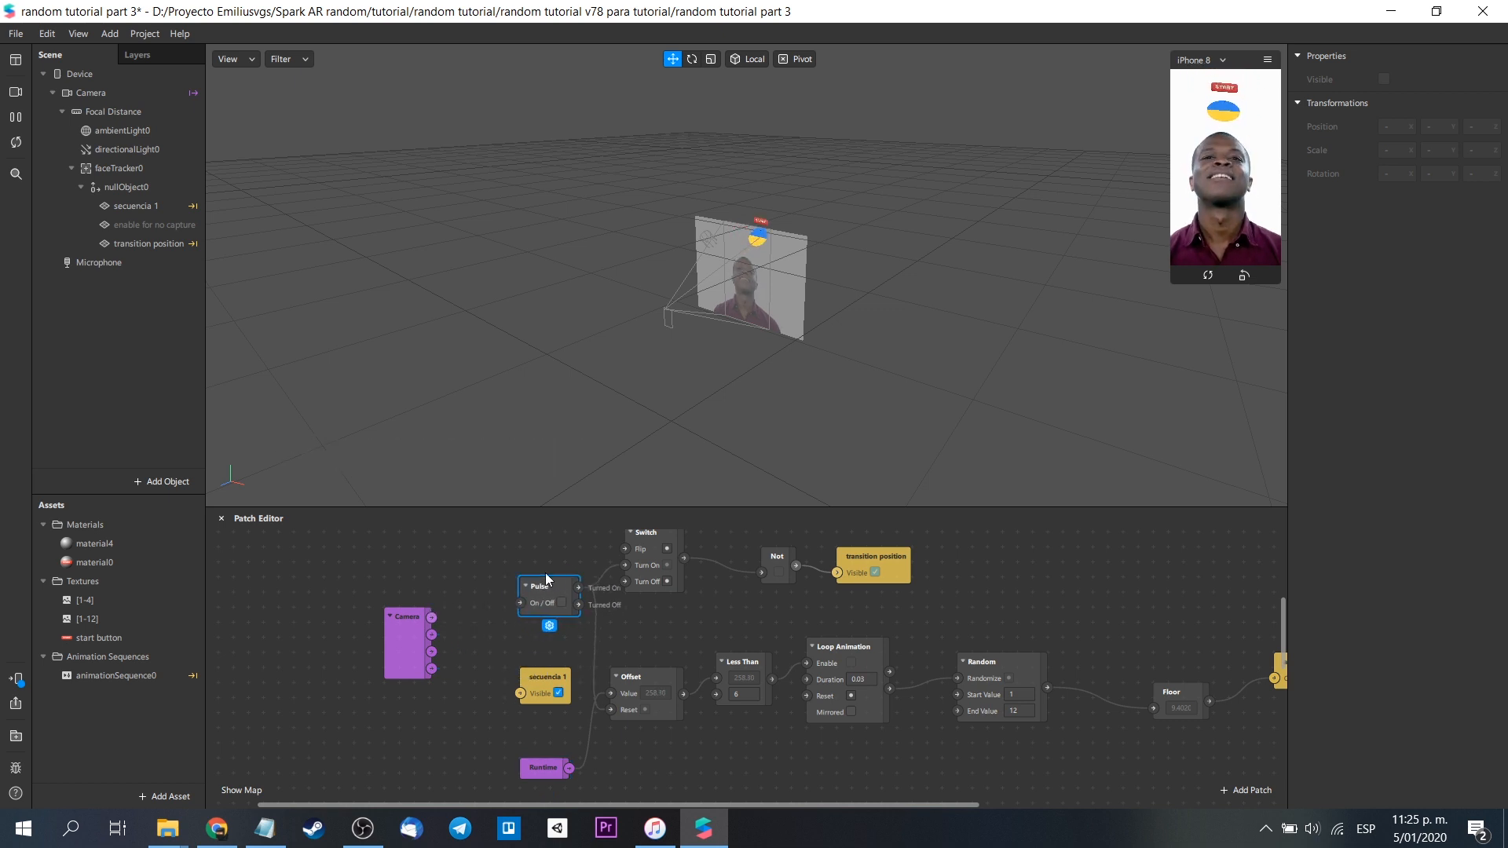
left_click_drag(405, 632, 308, 625)
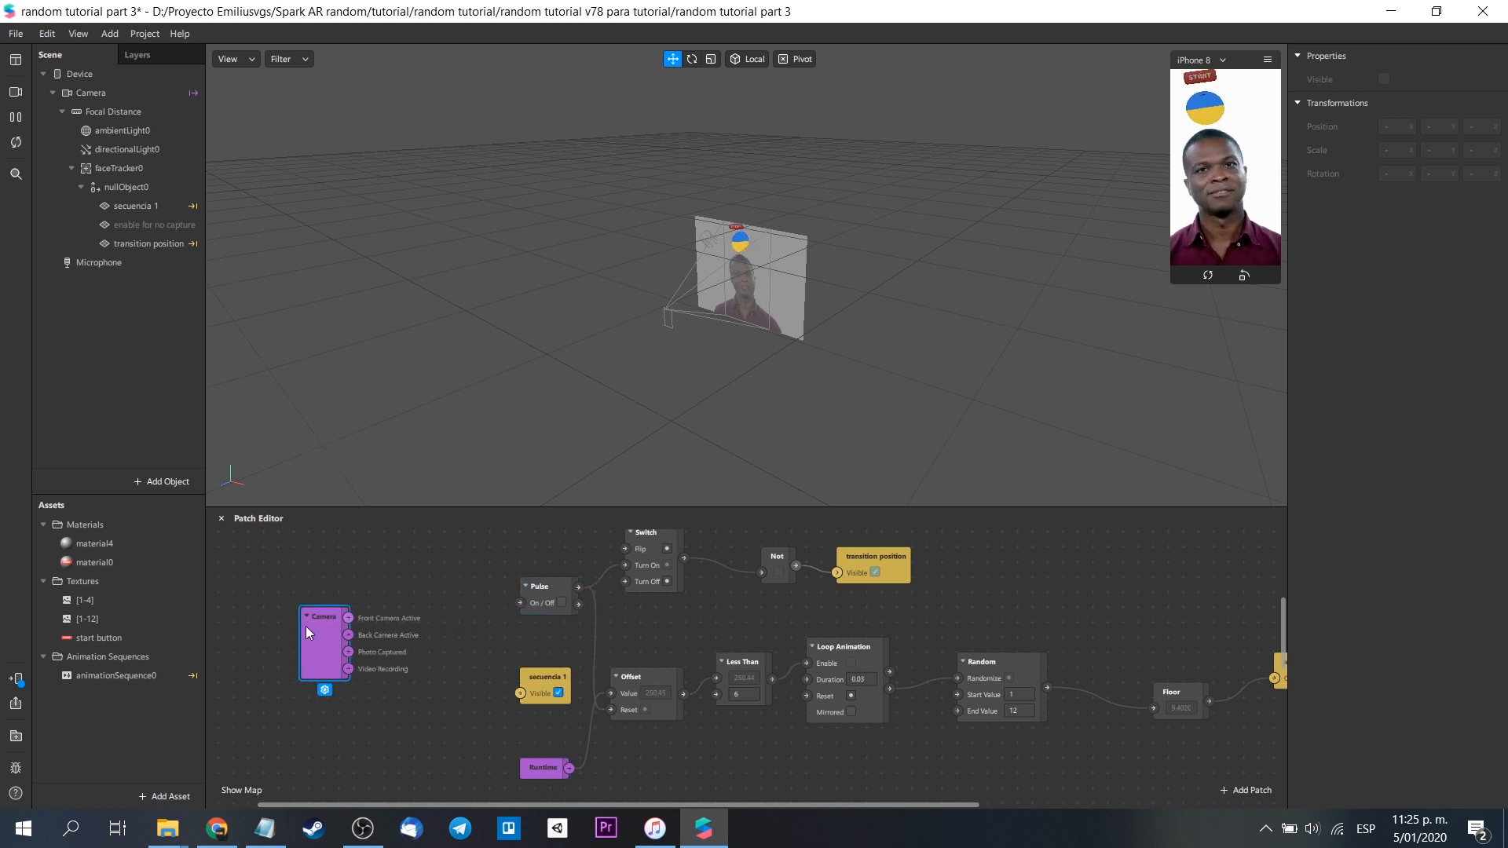
Step: Add a Delay patch fed by the Camera's Video Recording output, place it before secuencia 1, and set its duration to 2
double_click(426, 673)
type("de")
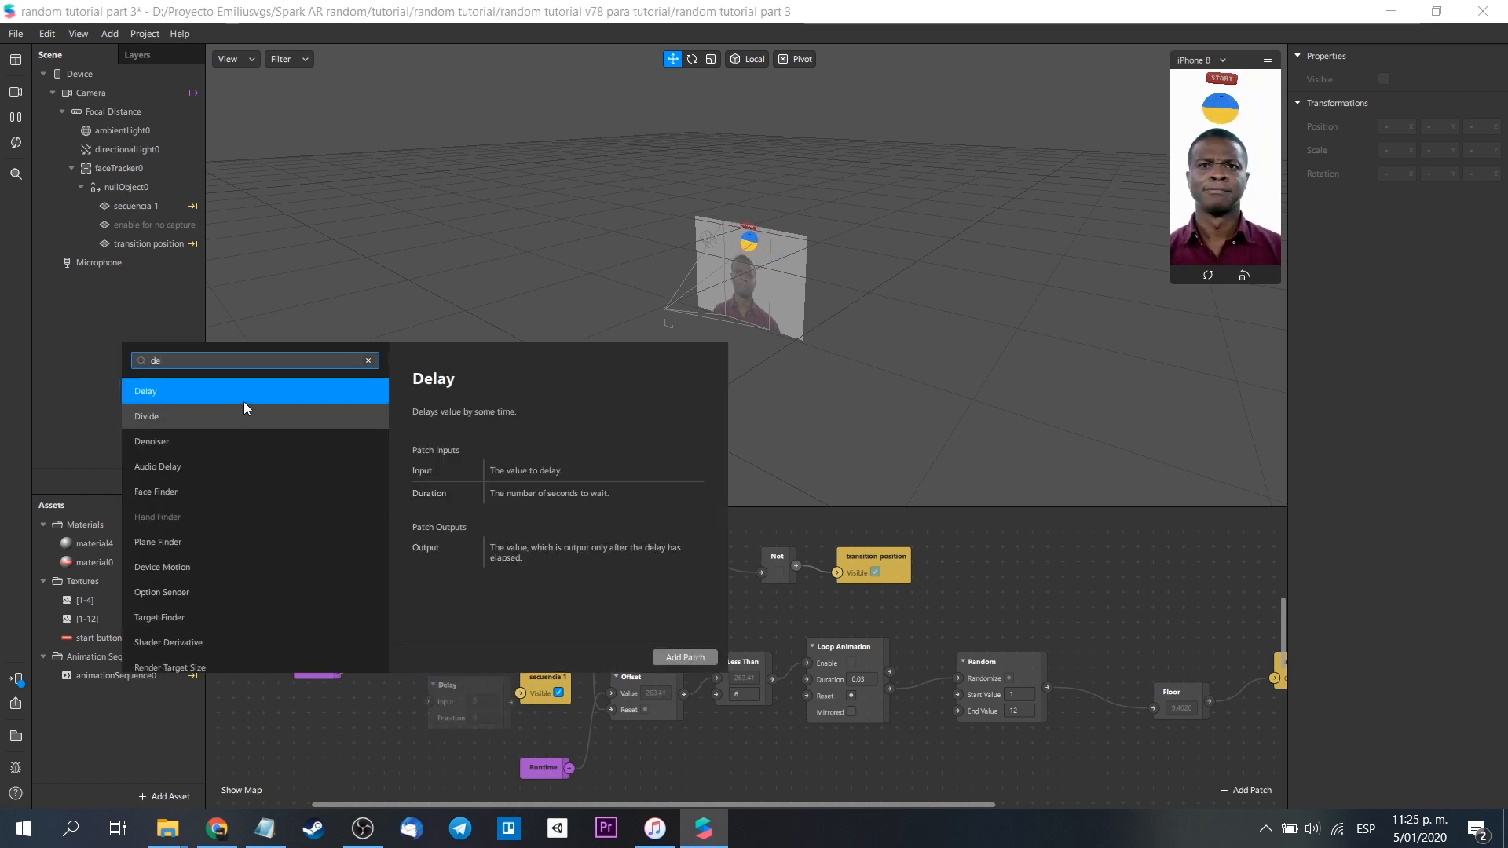
left_click(659, 654)
left_click_drag(494, 683, 421, 666)
double_click(432, 692)
type("2")
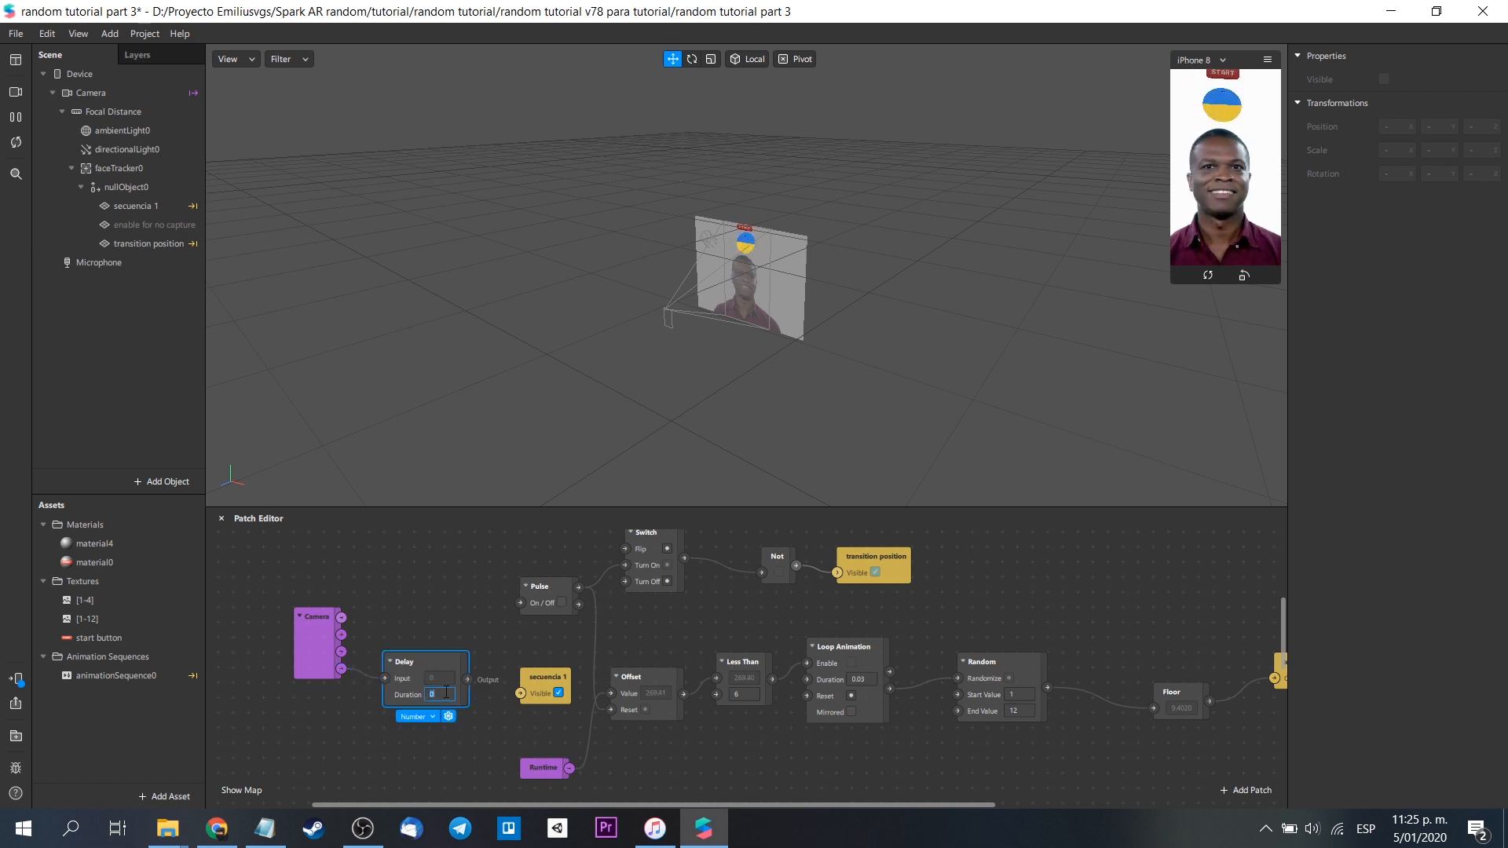
left_click(488, 732)
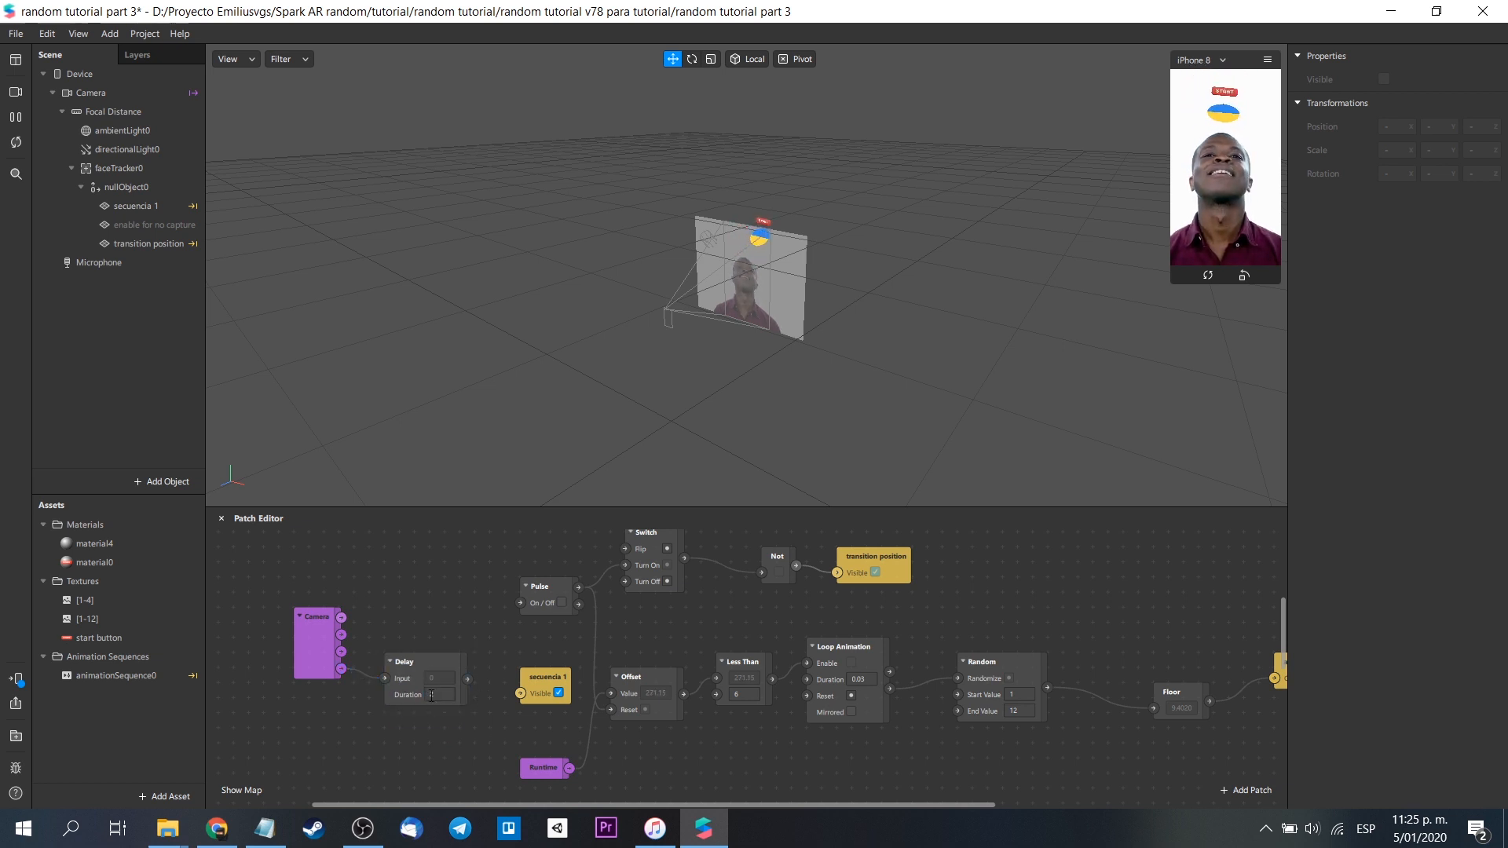
Step: Set the comparison value of the Less Than patch to 3
double_click(733, 695)
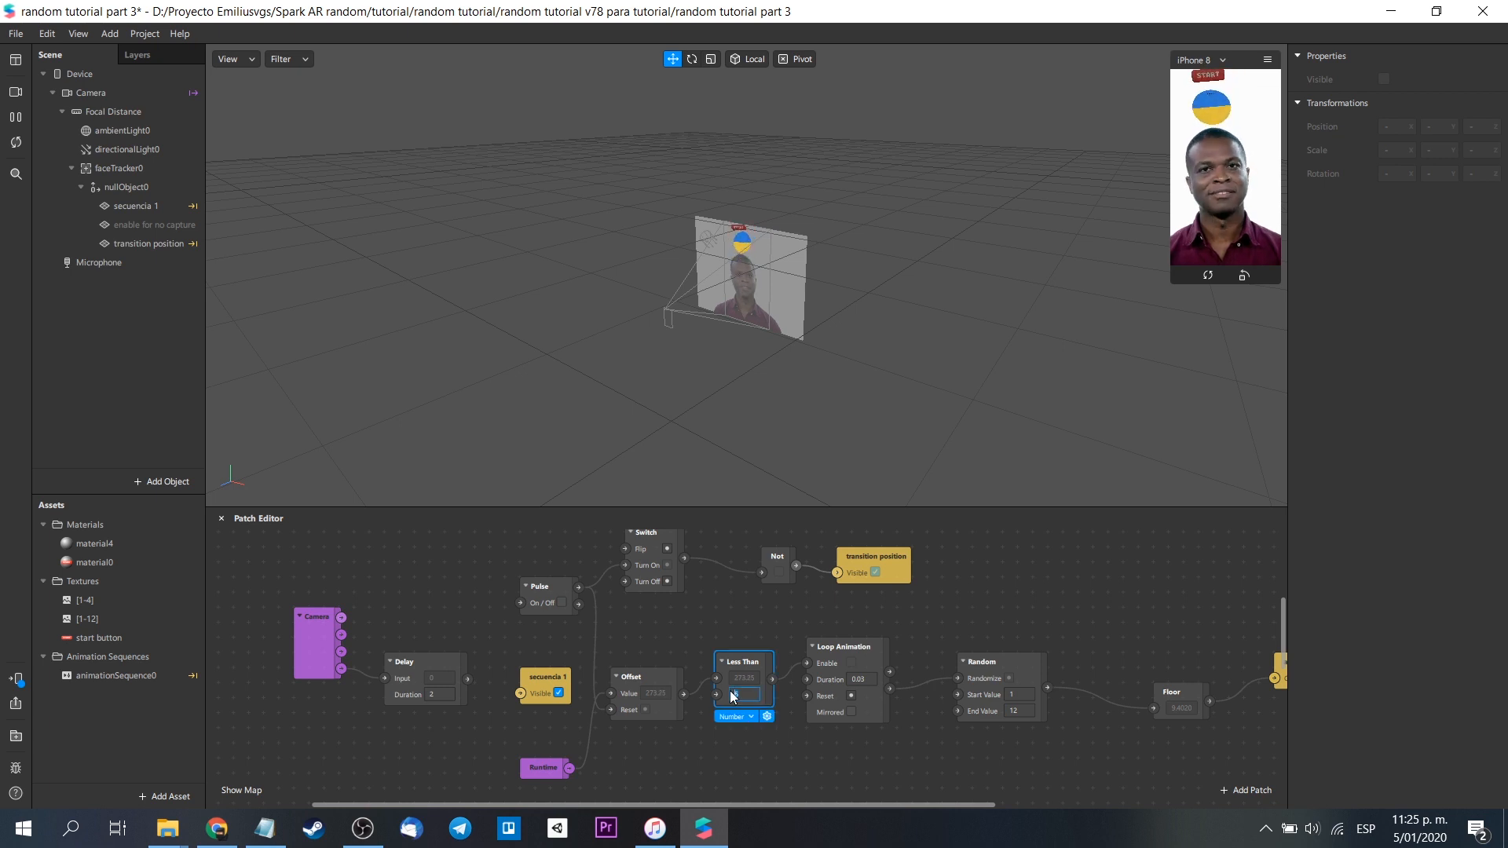
left_click(732, 756)
left_click(740, 696)
left_click(734, 746)
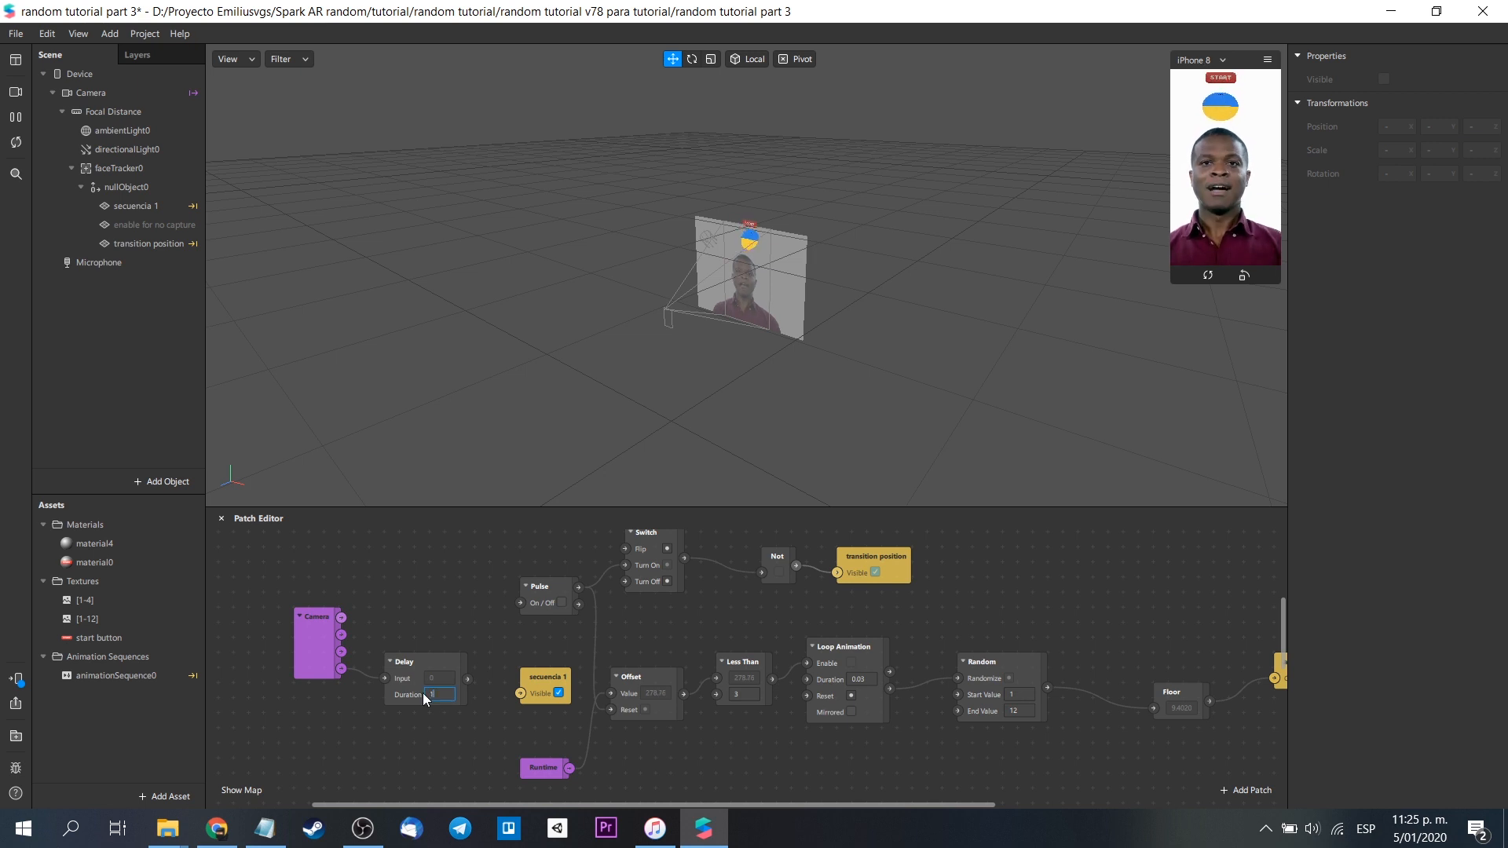
Step: Set the Delay duration to 1.8 and connect its output to Pulse's On/Off and secuencia 1's Visible inputs
left_click(655, 740)
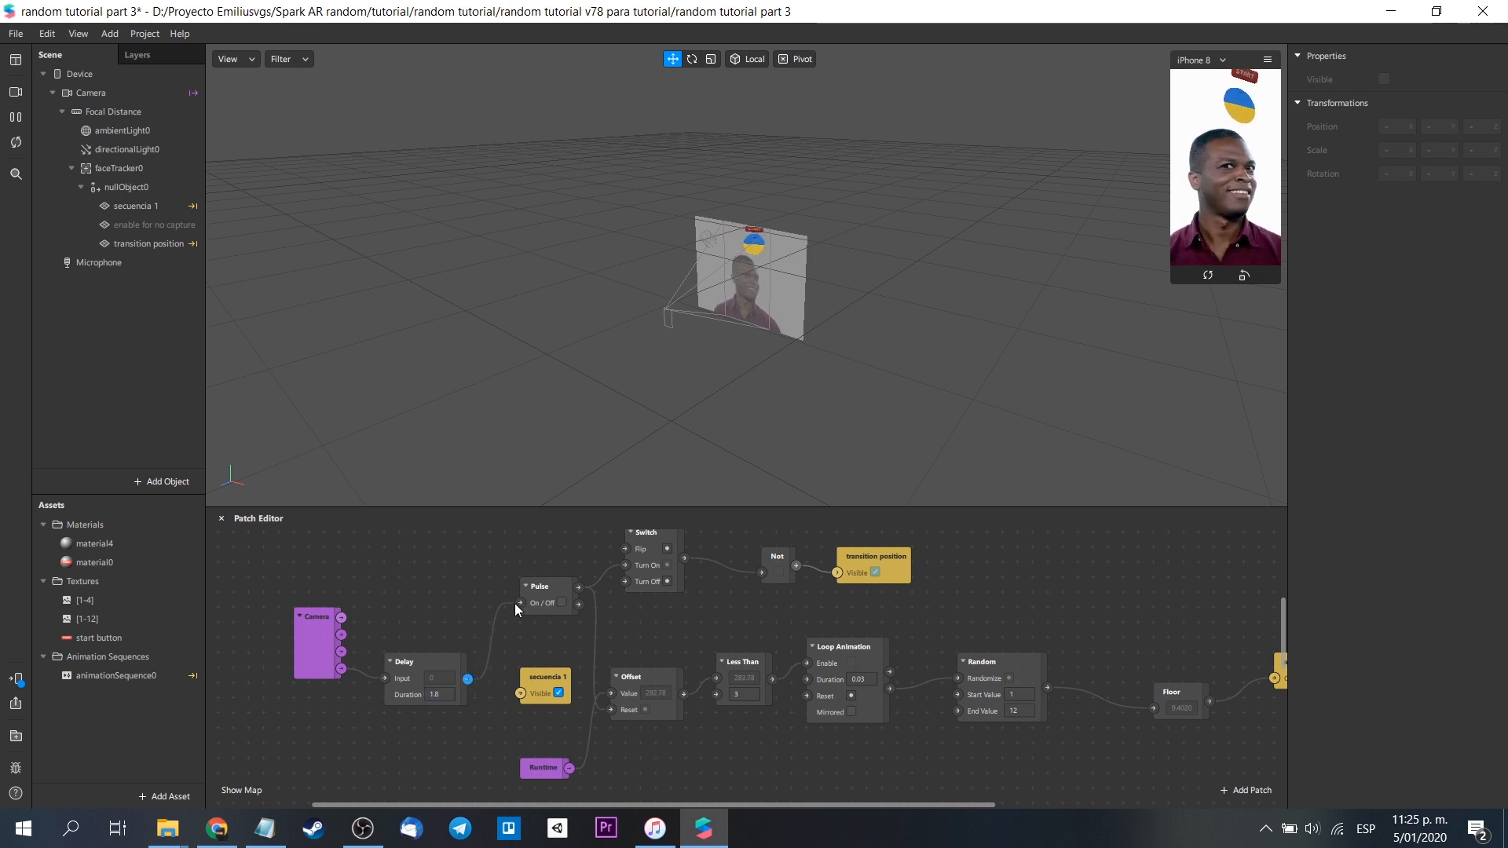
left_click_drag(520, 603, 520, 693)
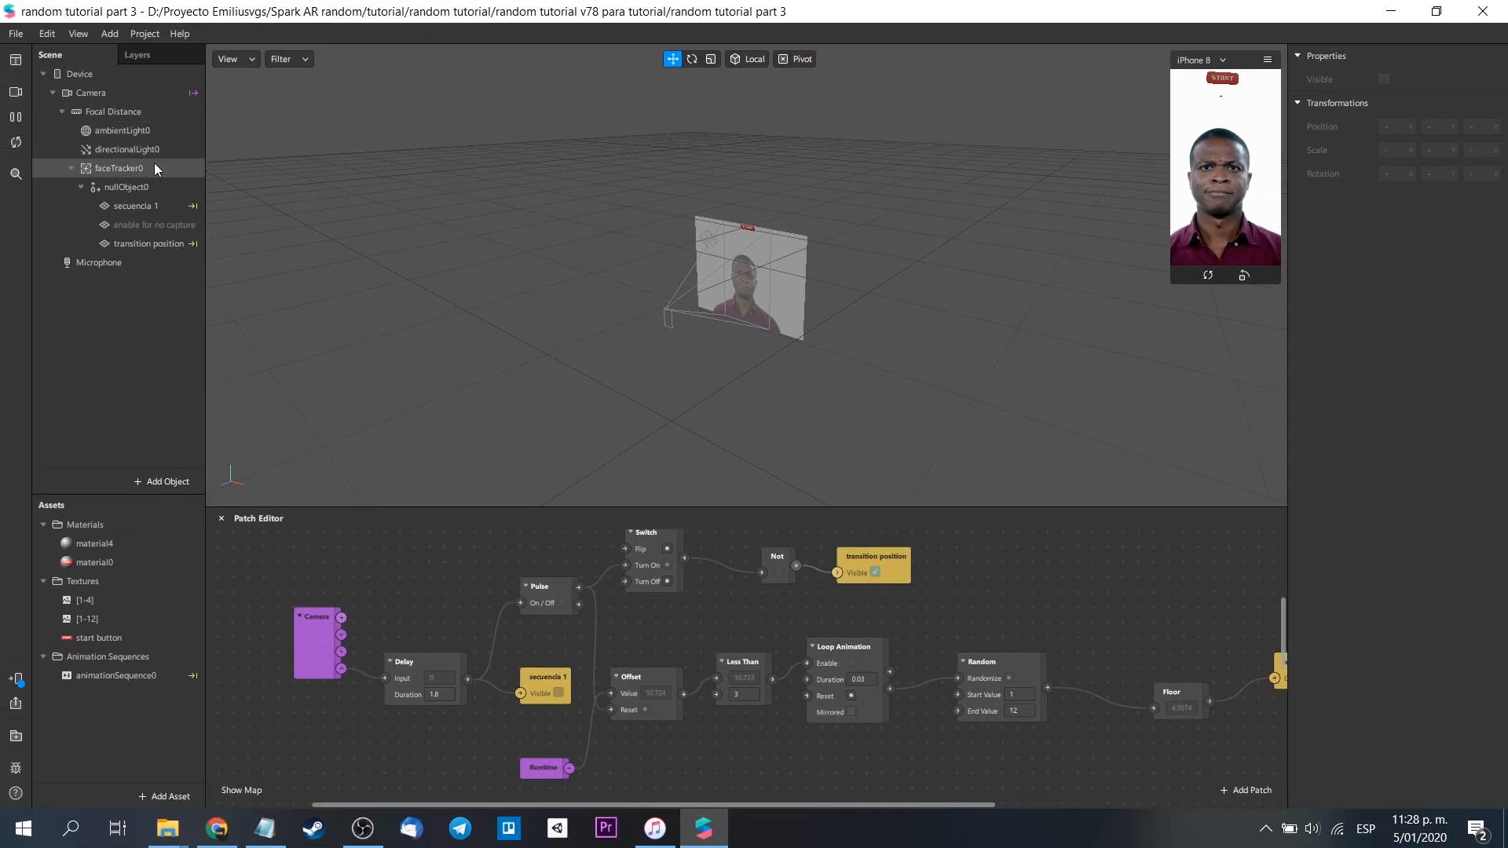
Step: Duplicate faceTracker0 with its contents and set the copy's tracked face to Face 2
left_click(155, 167)
right_click(155, 167)
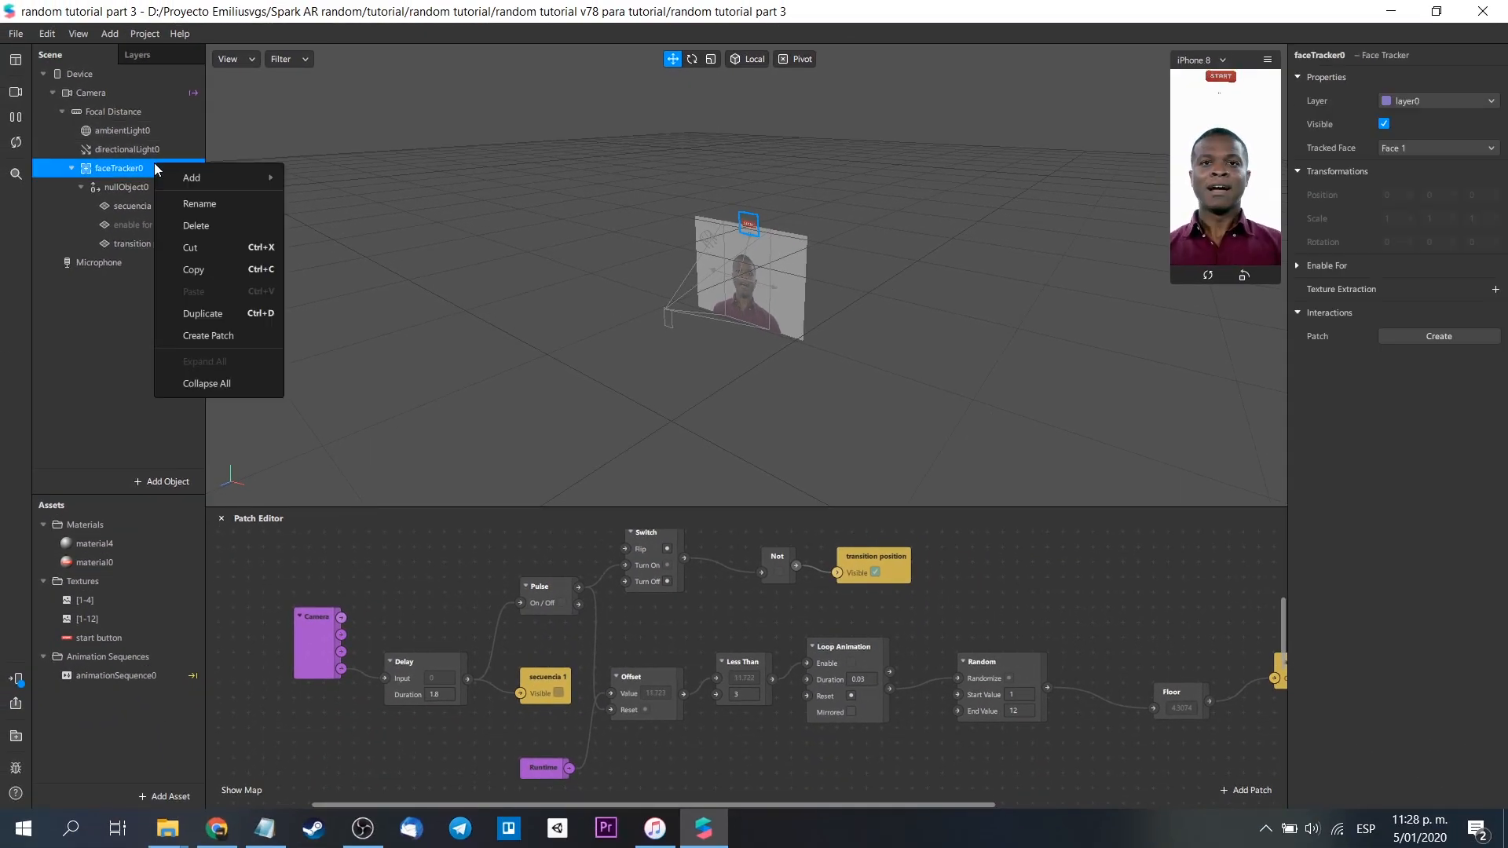
left_click(202, 313)
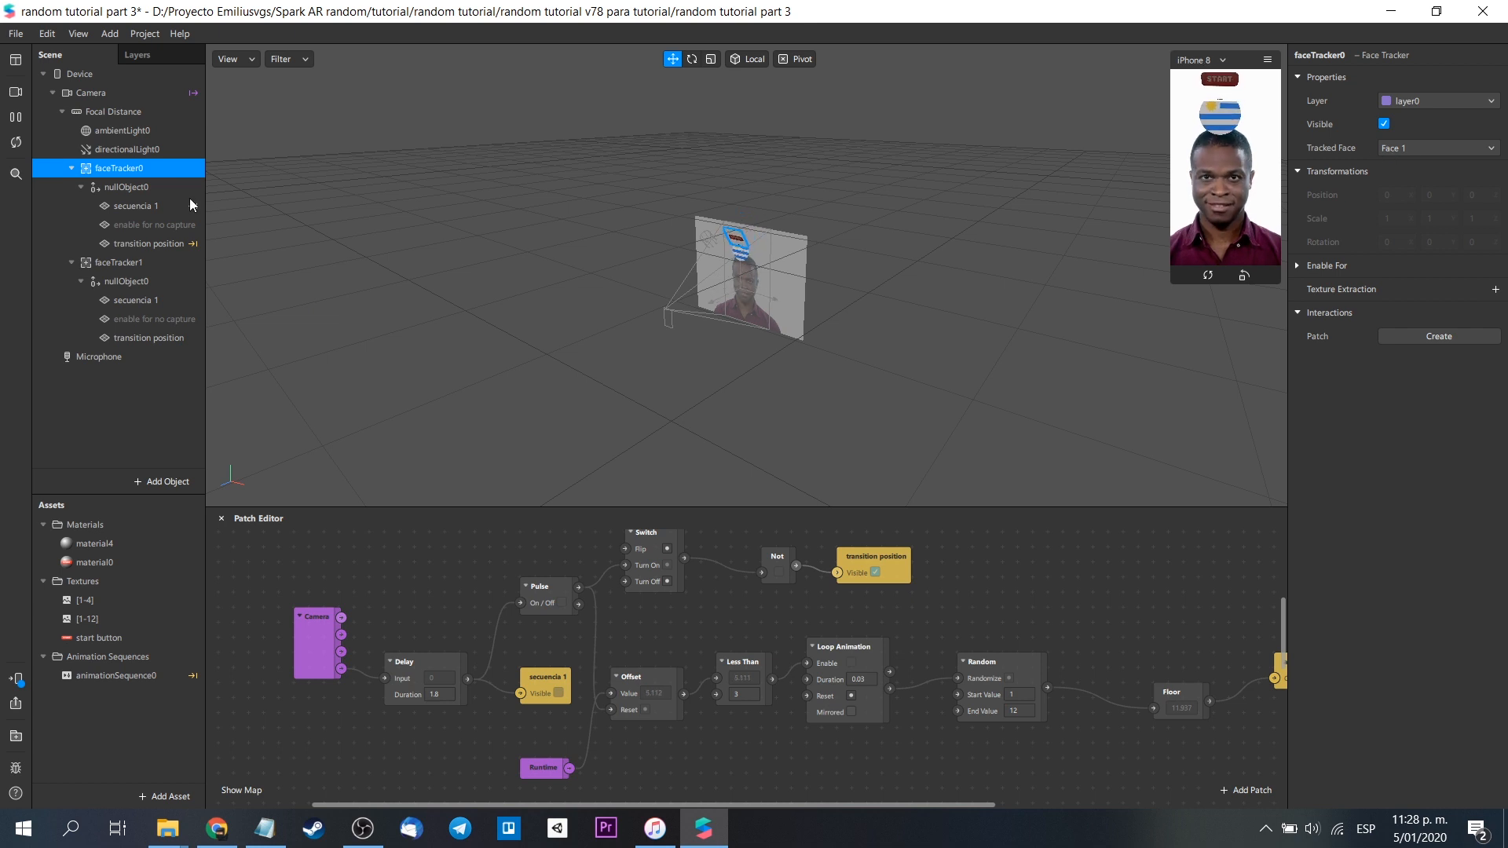
left_click(126, 264)
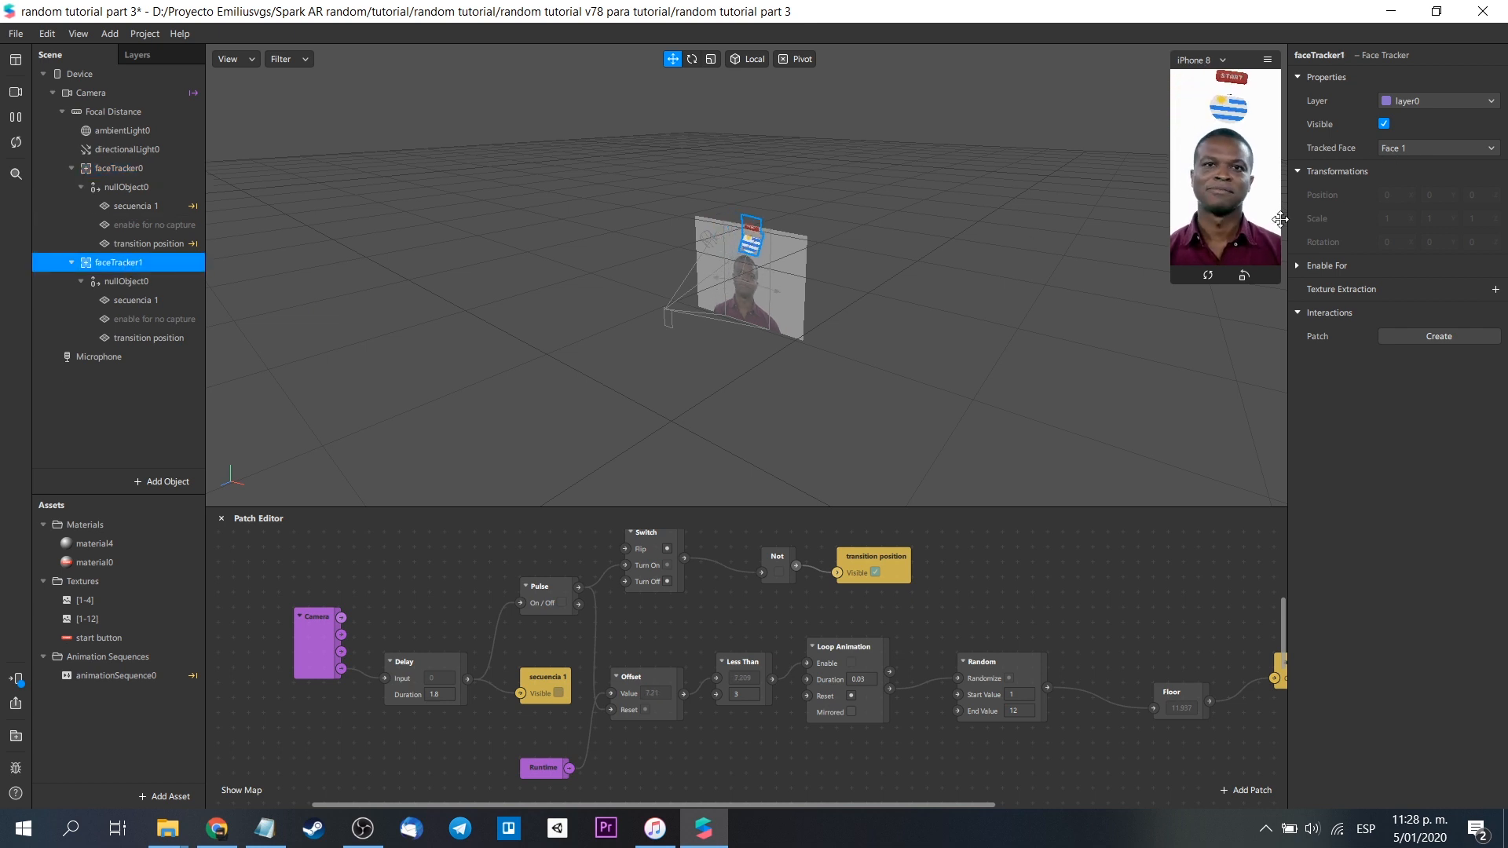
left_click(1417, 149)
left_click(1425, 184)
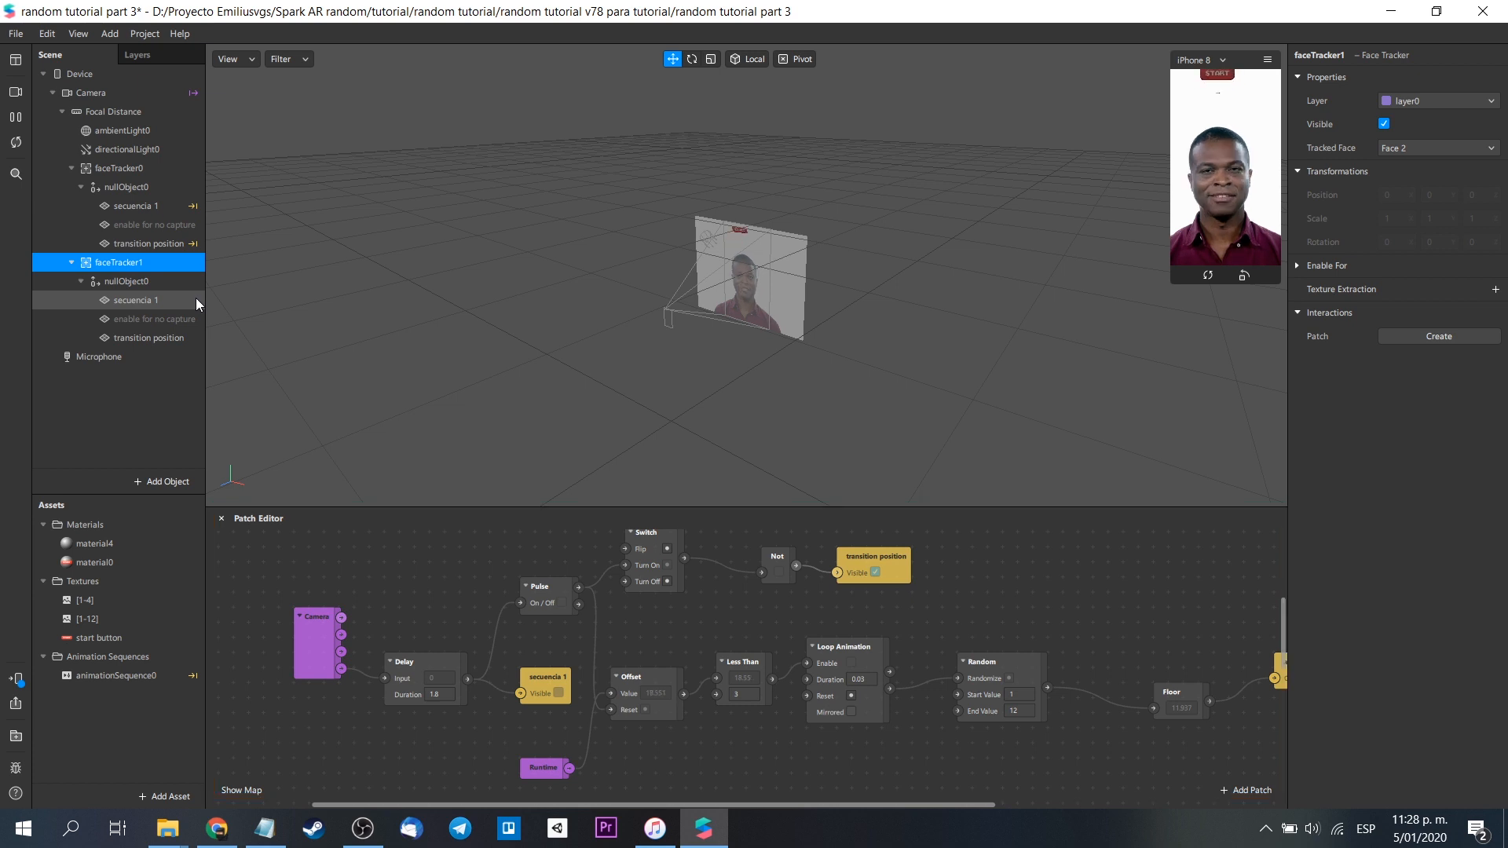
Step: Create a Visible patch for secuencia 1 under faceTracker1, move Runtime clear of it, and connect the Delay output to it
left_click(165, 299)
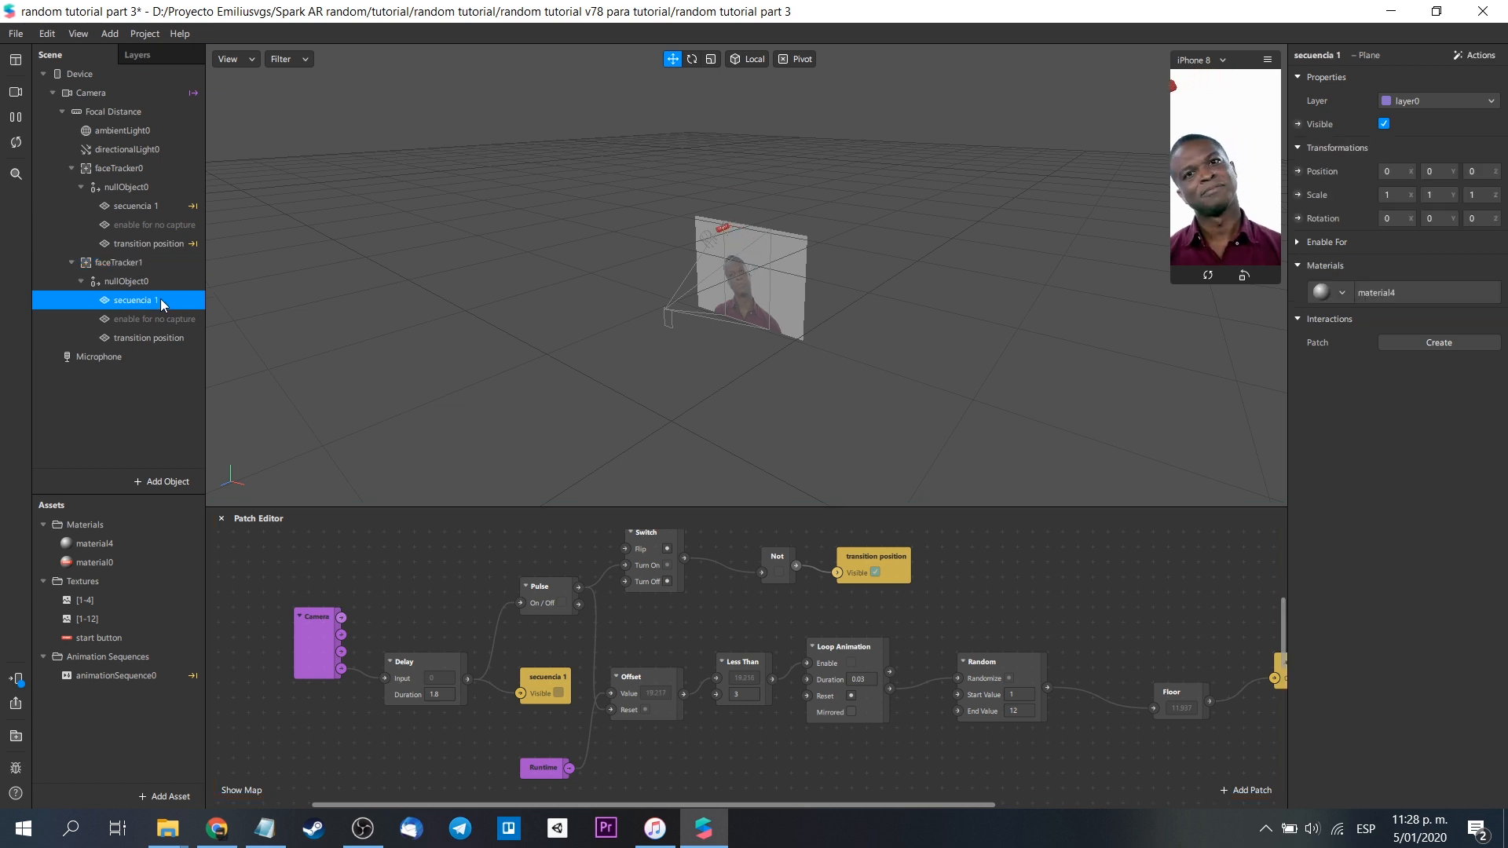
left_click(1298, 123)
left_click_drag(788, 688, 604, 783)
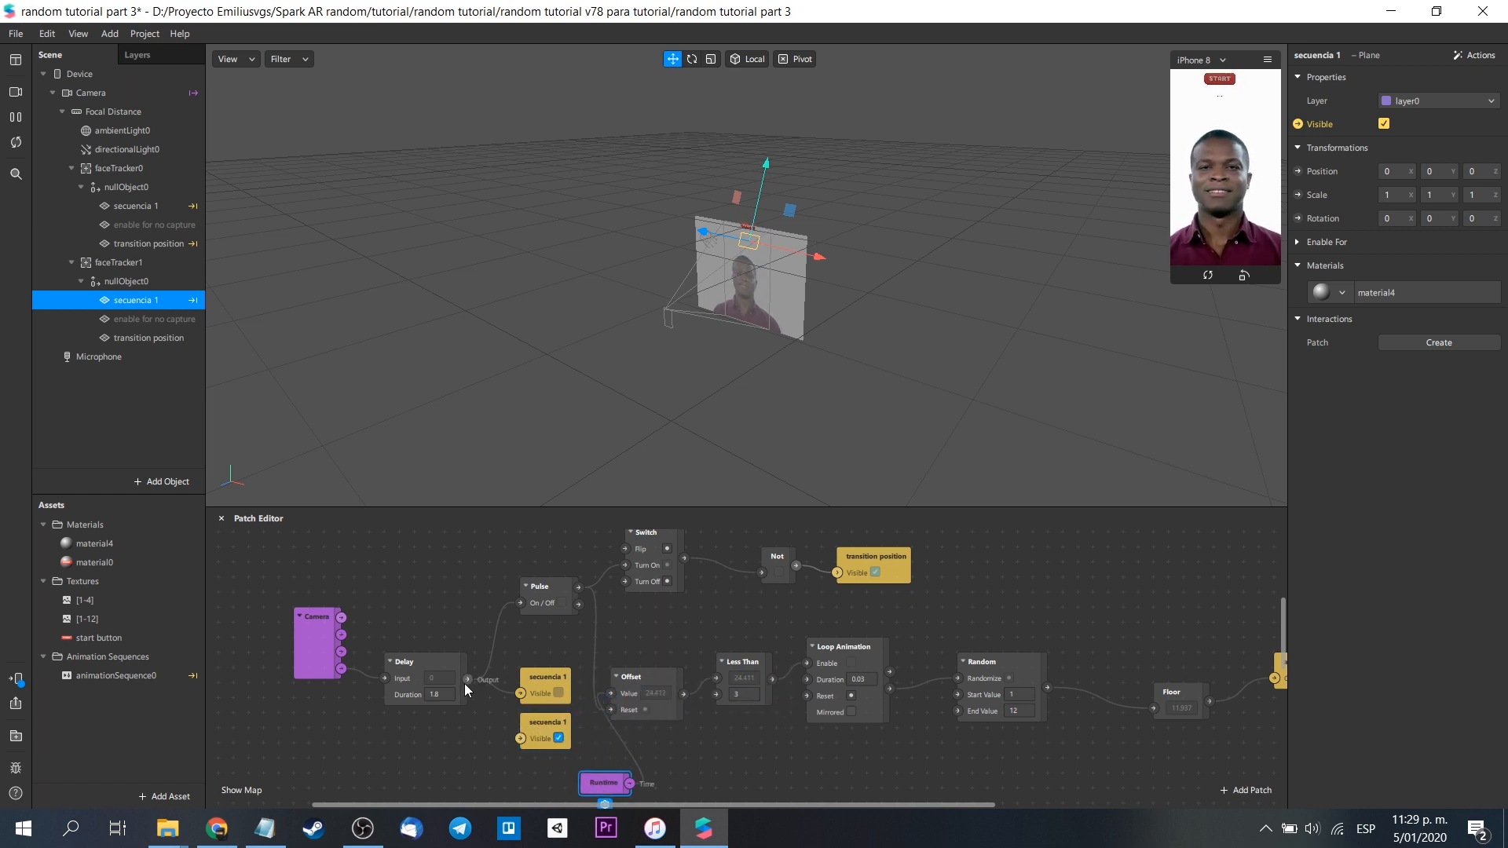
left_click_drag(467, 678, 521, 738)
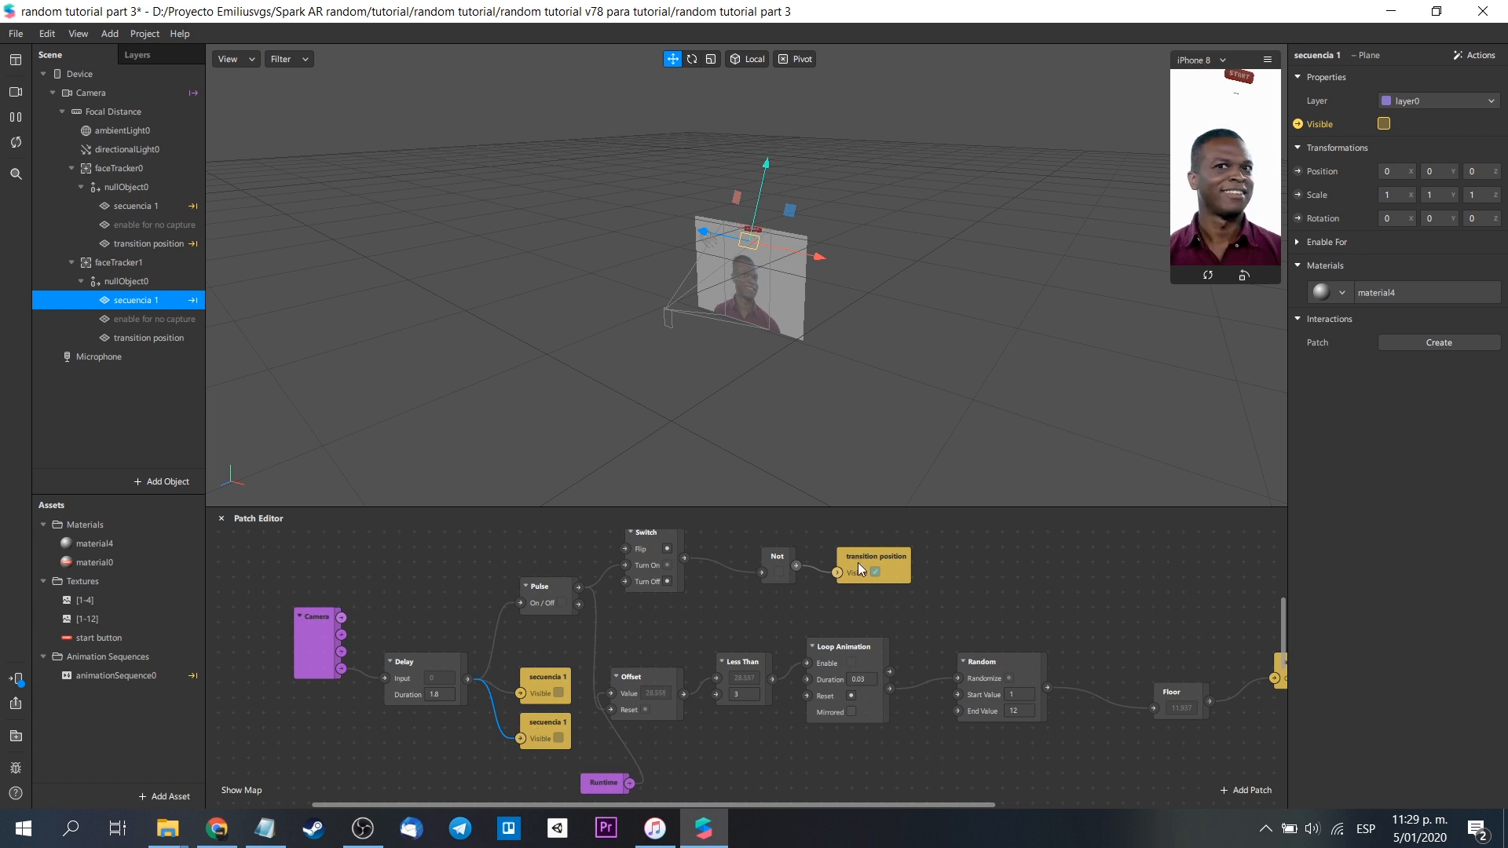
Step: Create a Visible patch for transition position under faceTracker1, drive it from the Not patch, and save the project
left_click(172, 340)
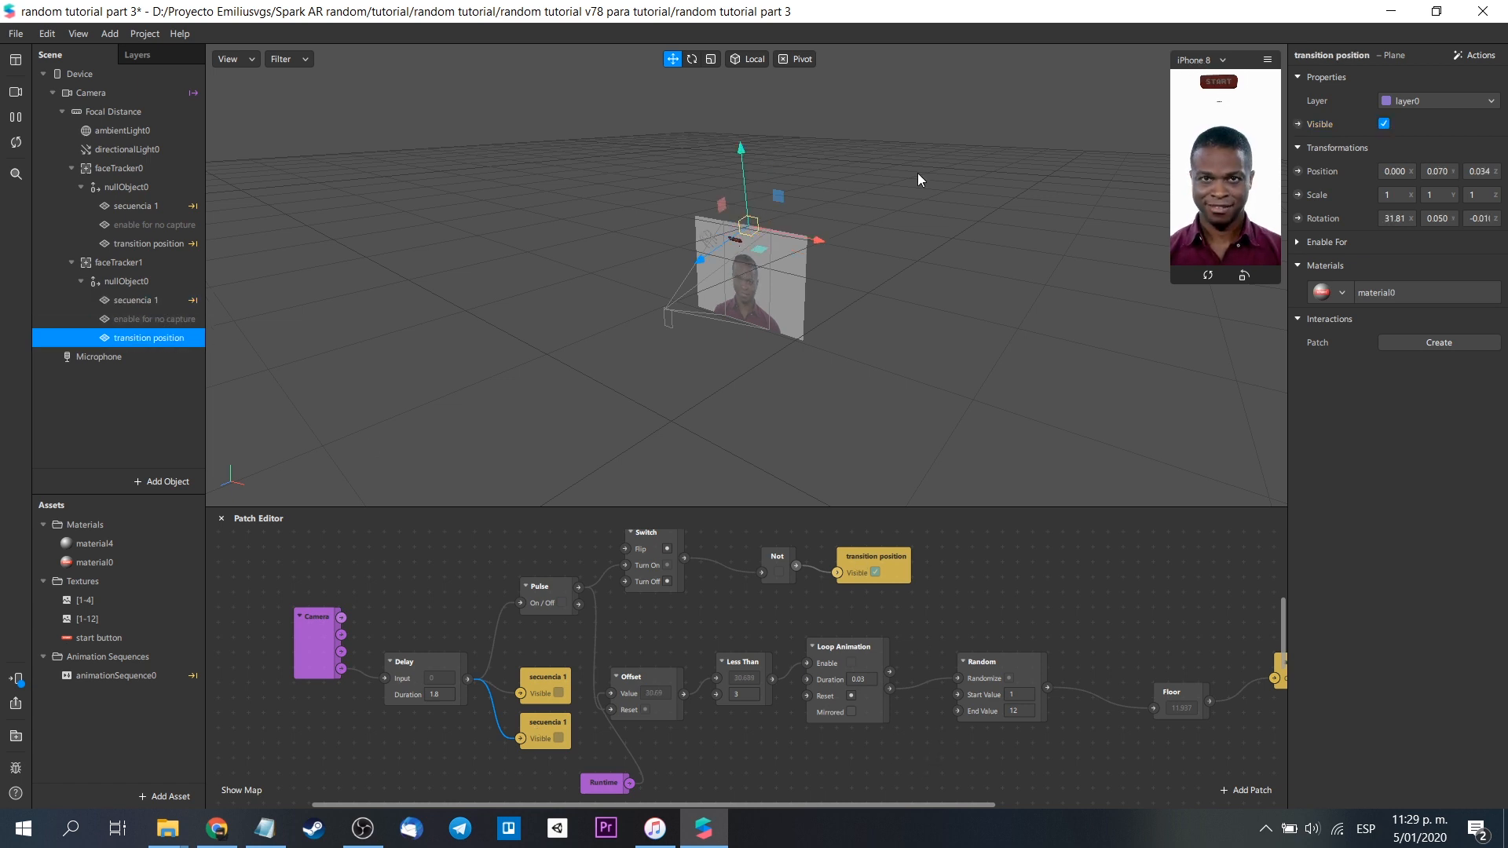
left_click(1297, 125)
left_click_drag(790, 679, 824, 595)
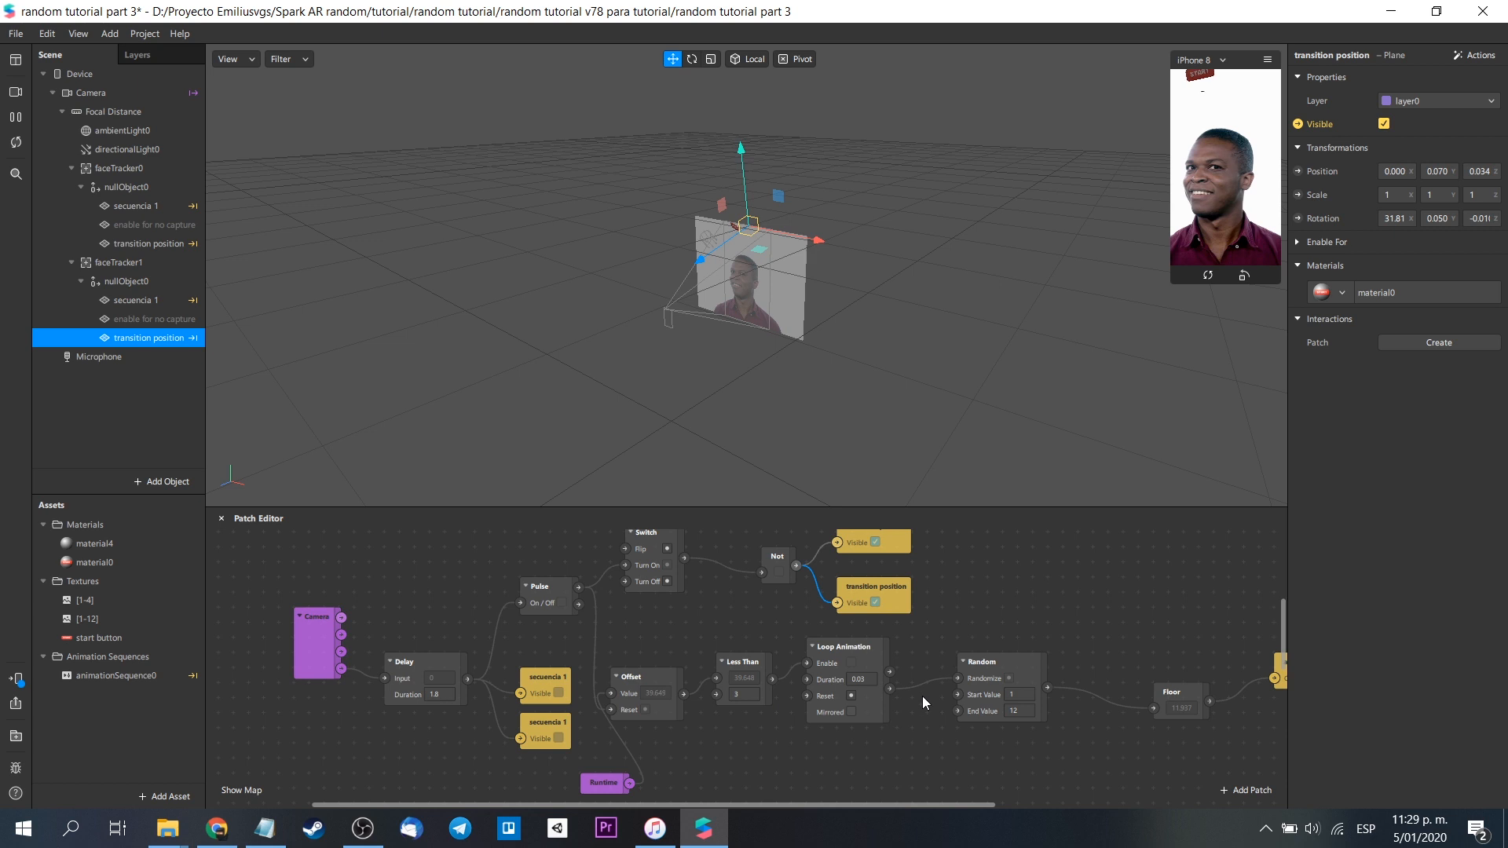
left_click_drag(897, 802, 1048, 775)
key("ctrl+s")
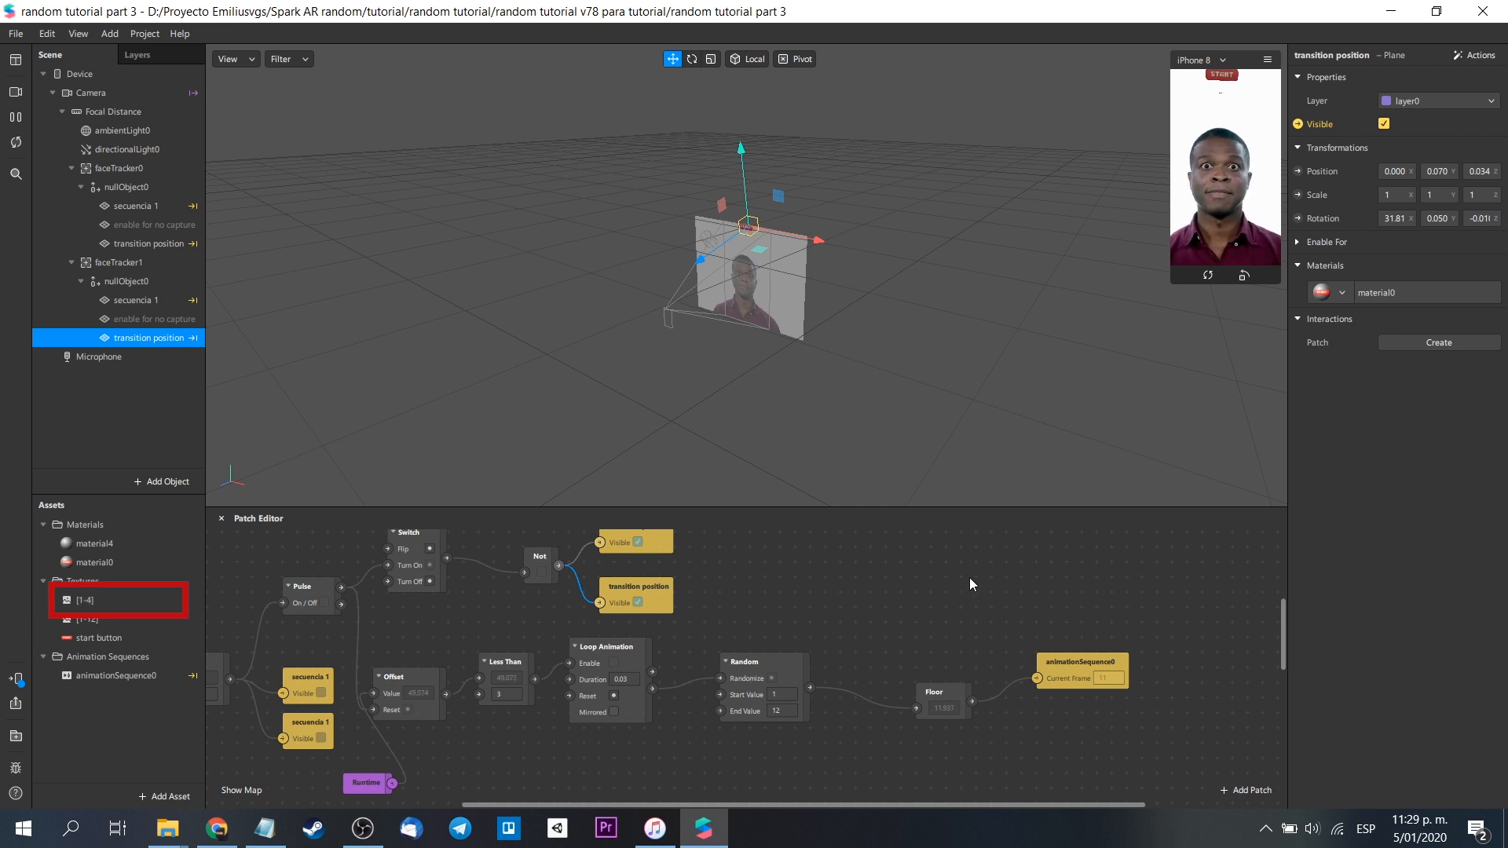
Step: Add a new Animation Sequence asset to the project
left_click(165, 658)
right_click(165, 660)
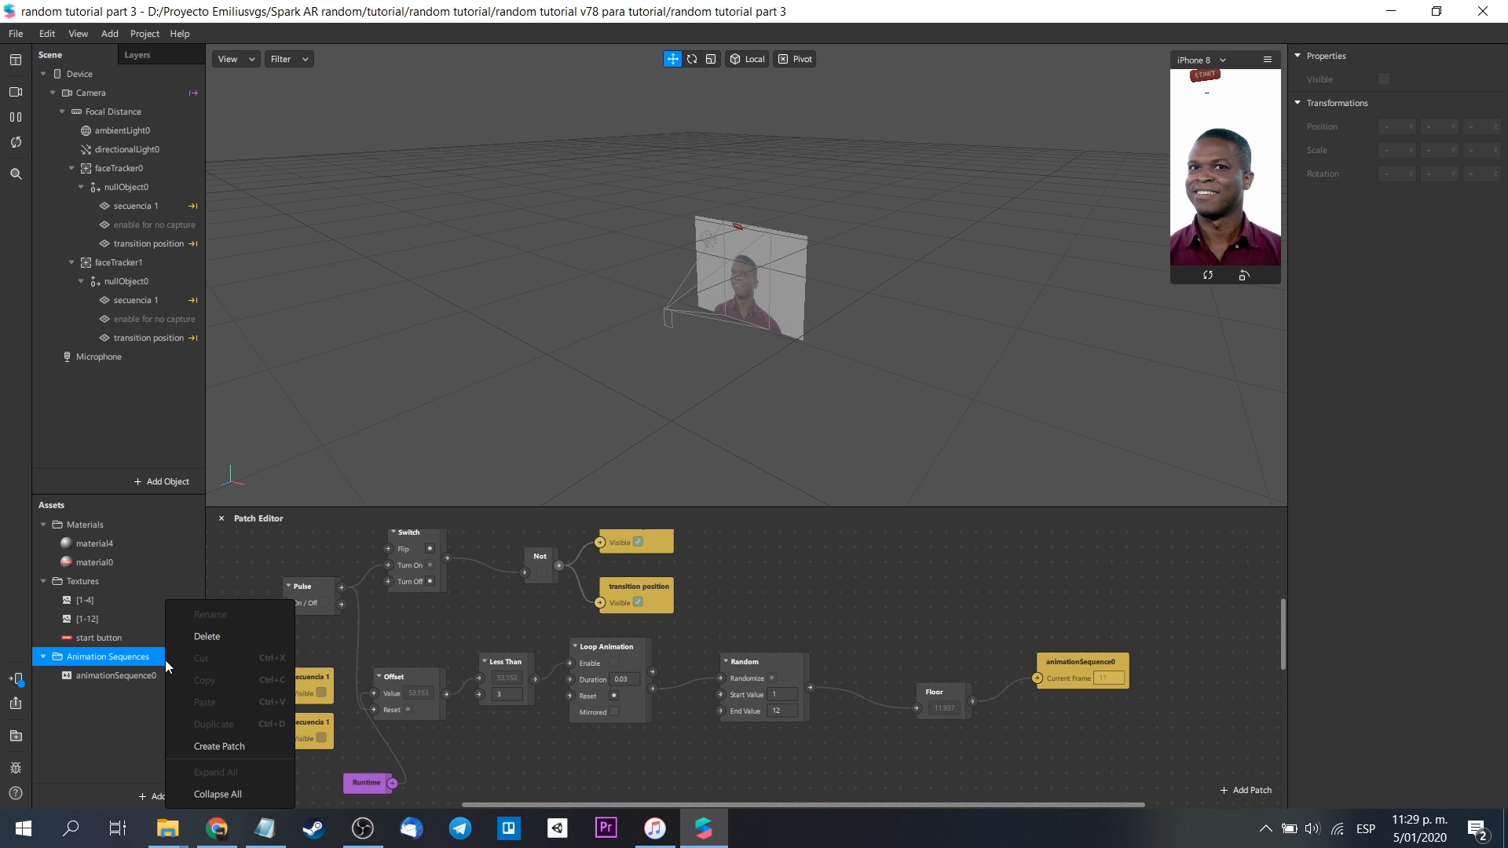
left_click(135, 760)
left_click(157, 795)
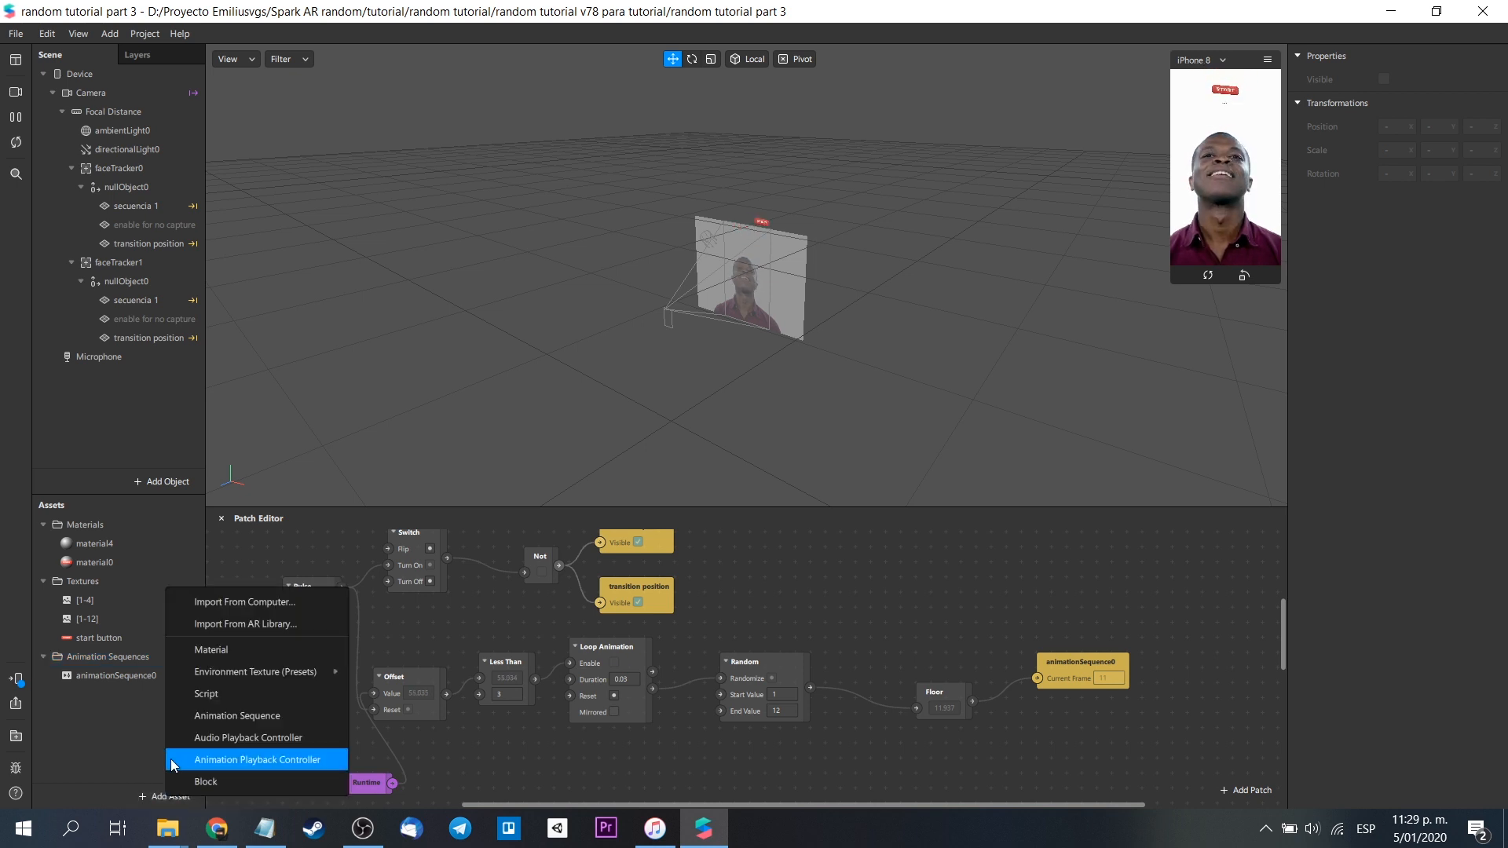
left_click(235, 715)
key("Return")
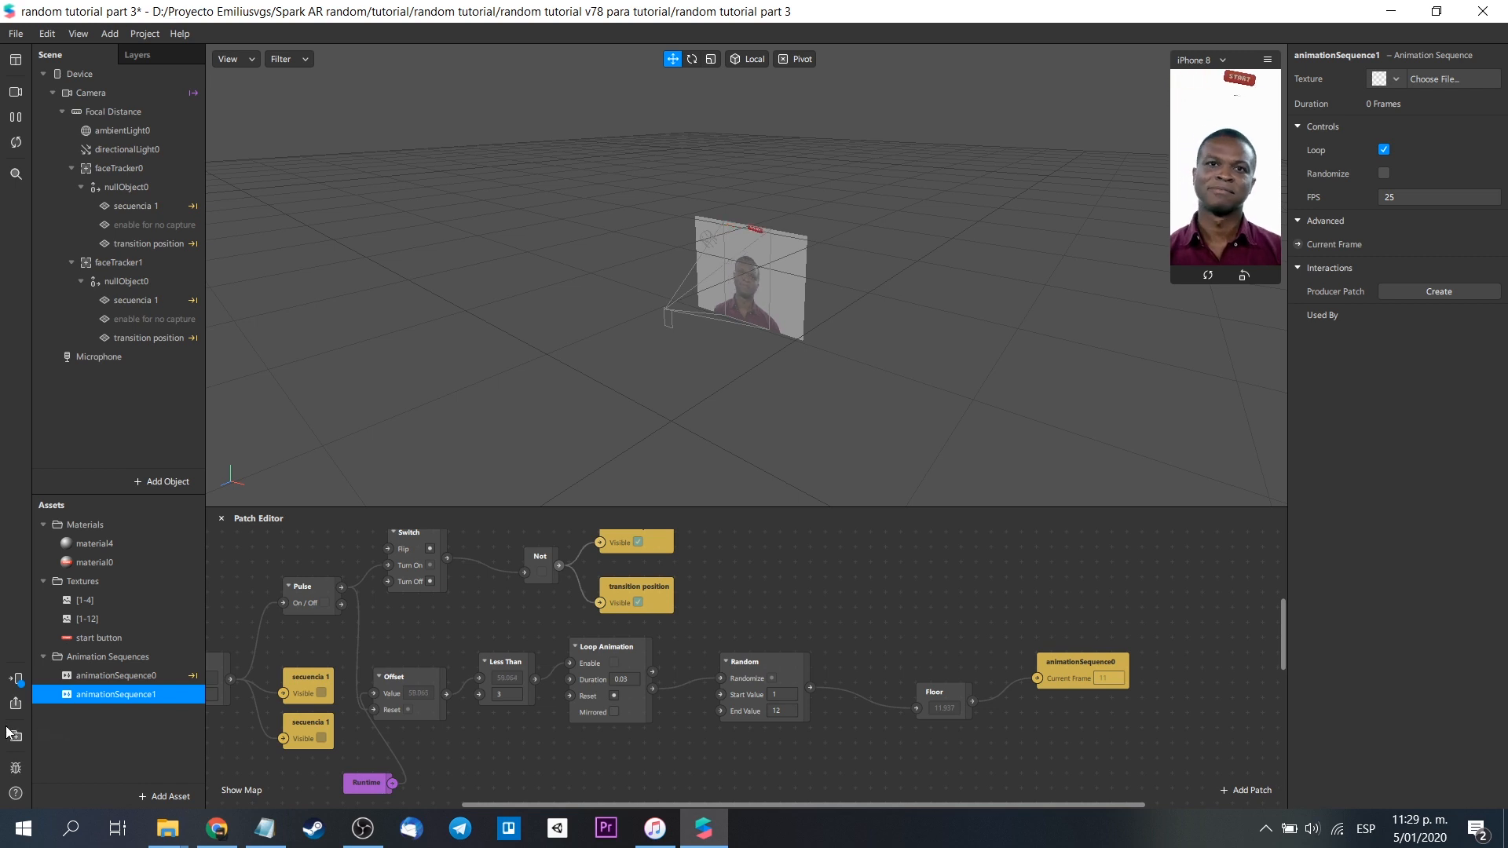
Step: Give the new animation sequence the [1-4] texture, enable Randomize, and set its rate to 10 FPS
left_click(1397, 80)
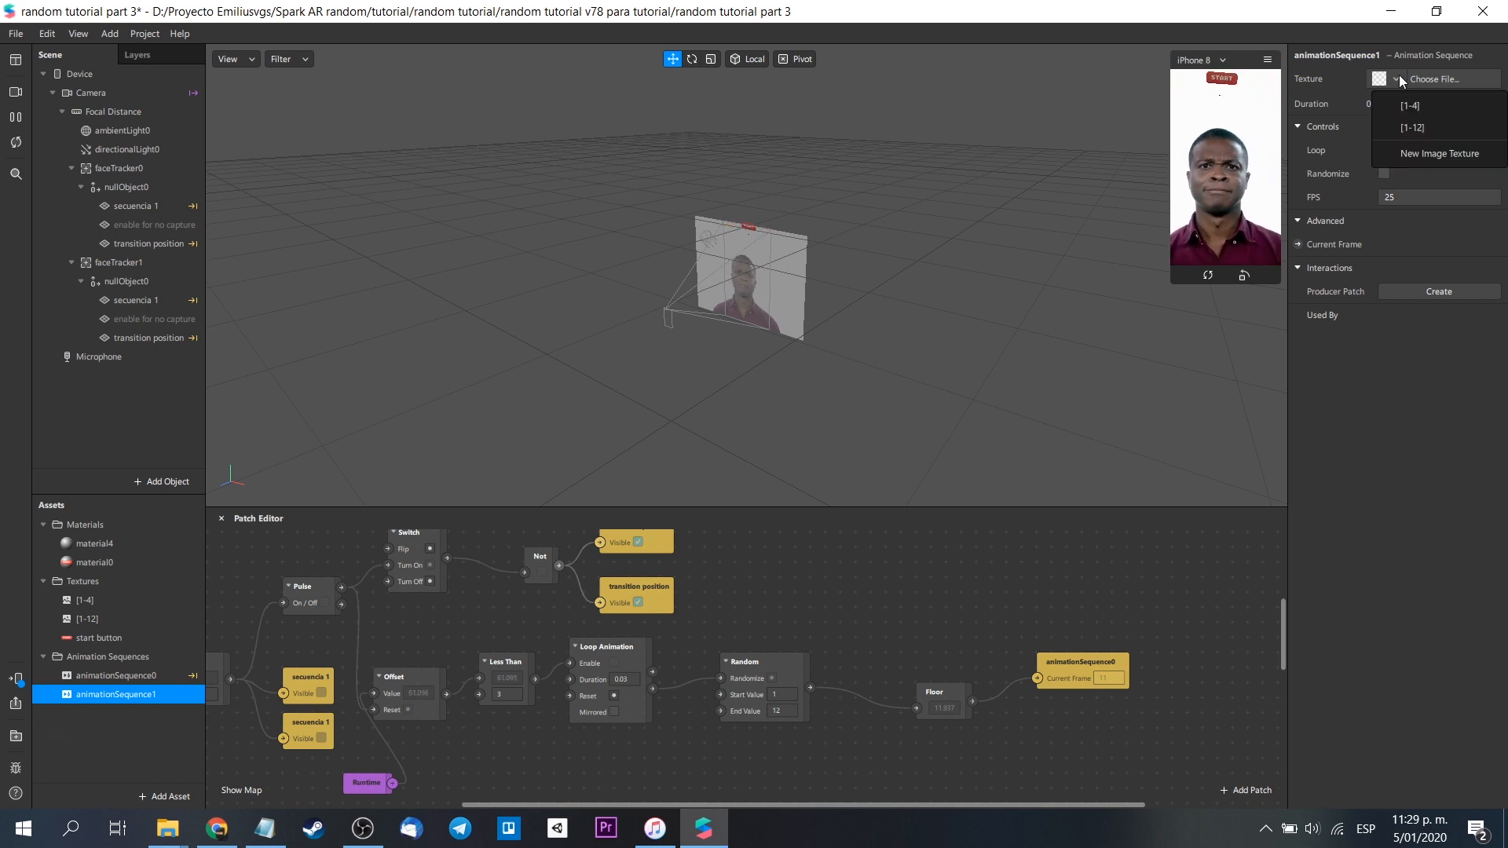
left_click(1428, 108)
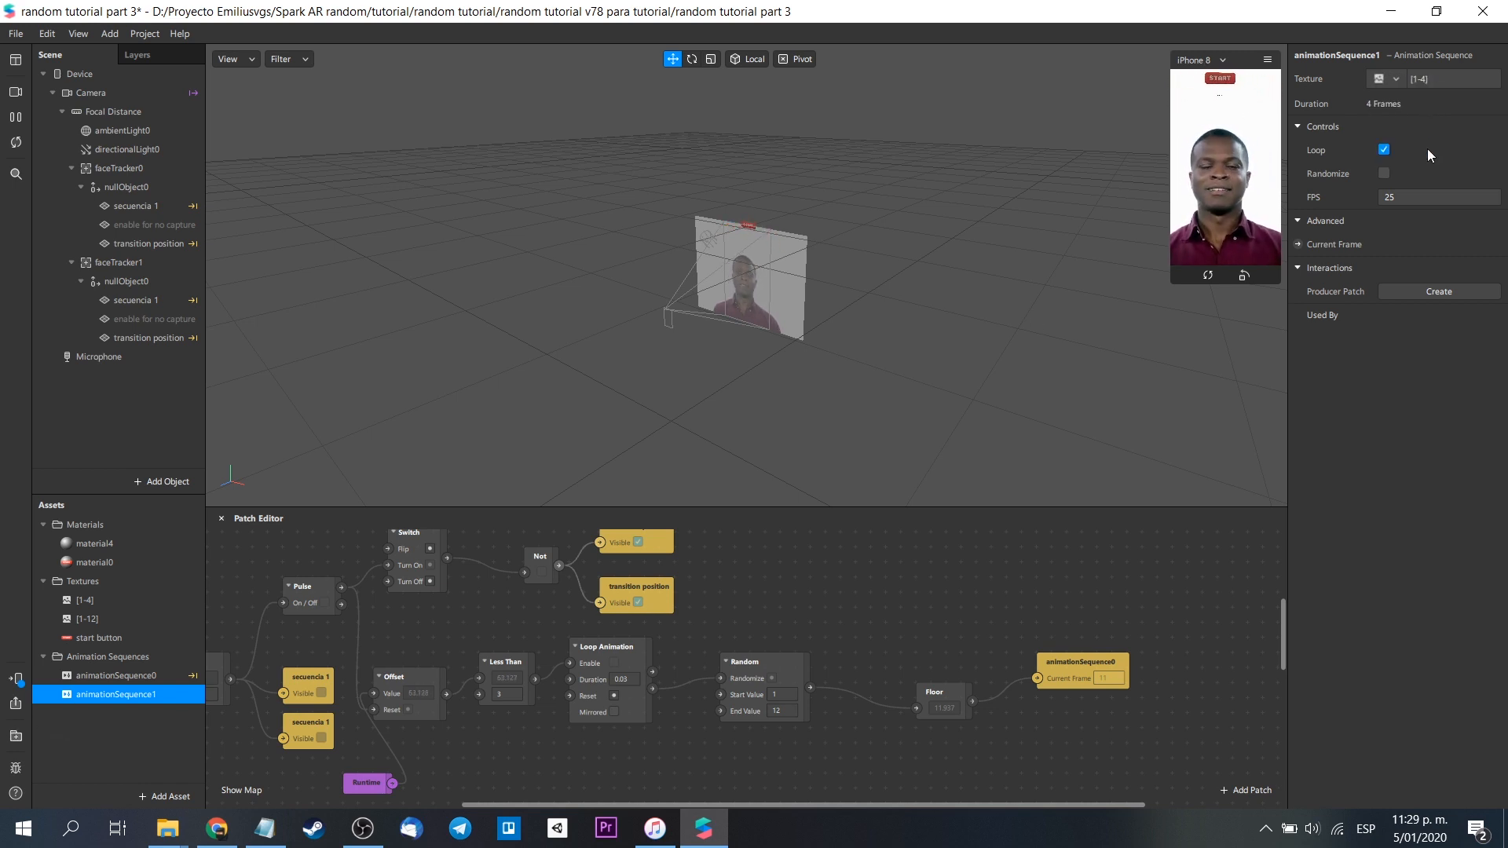
left_click(1384, 173)
key("Tab")
type("10")
key("Return")
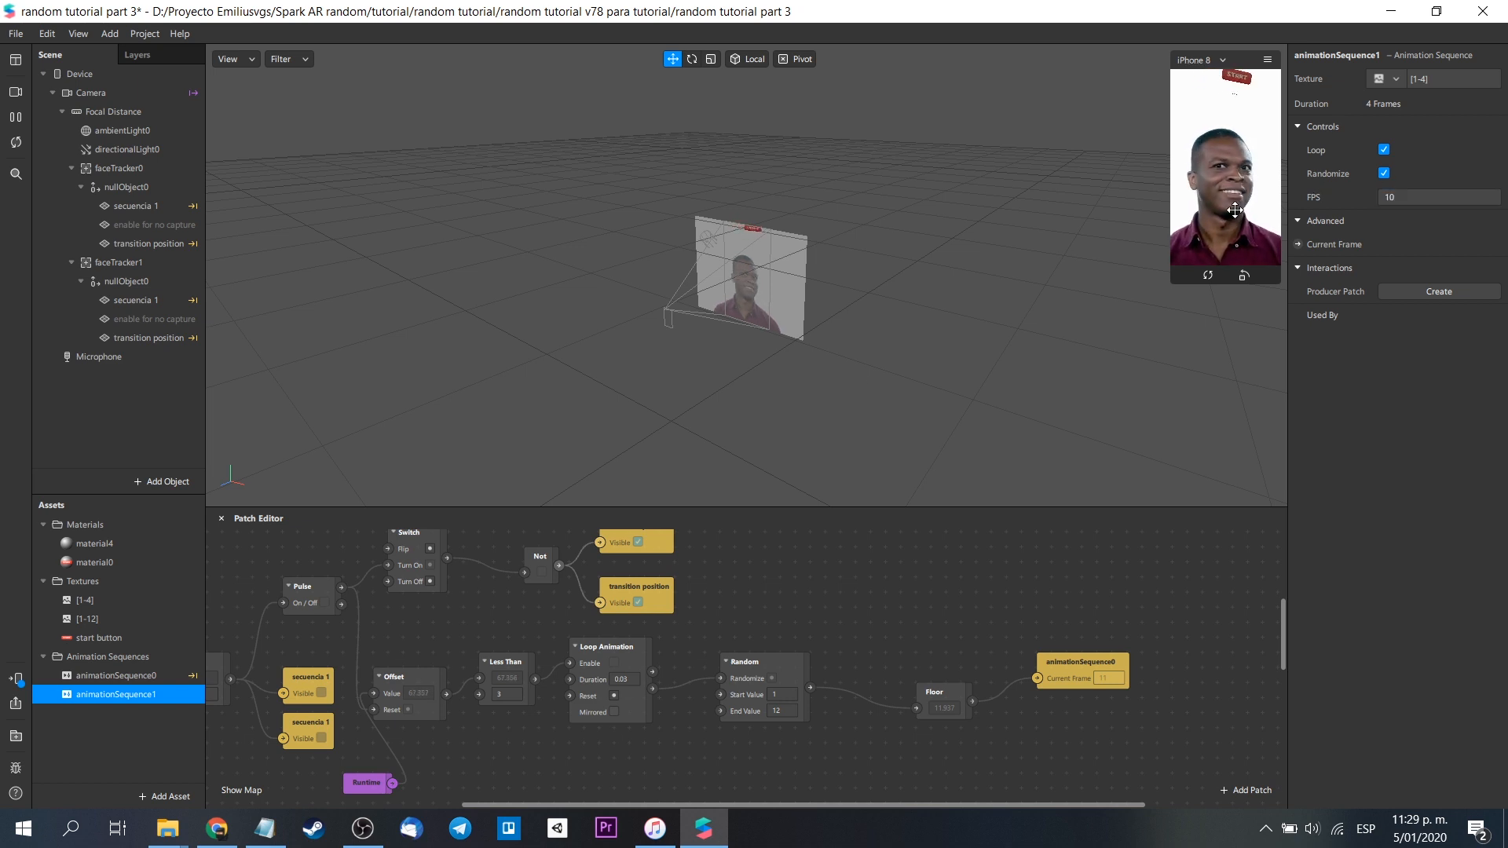
Step: Create a new material for the secuencia 1 plane under faceTracker1
left_click(131, 336)
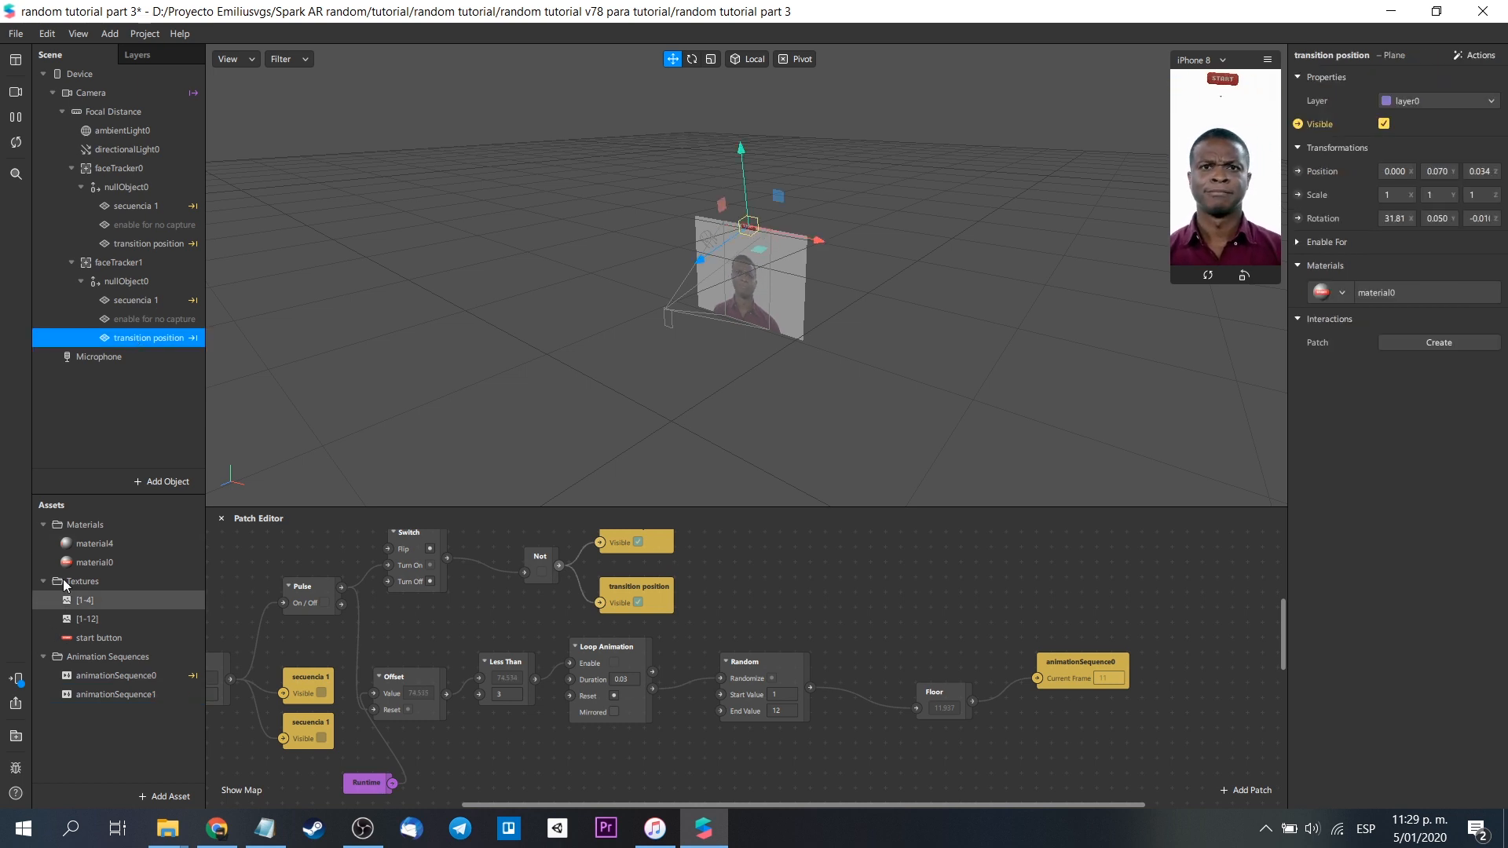
left_click(143, 306)
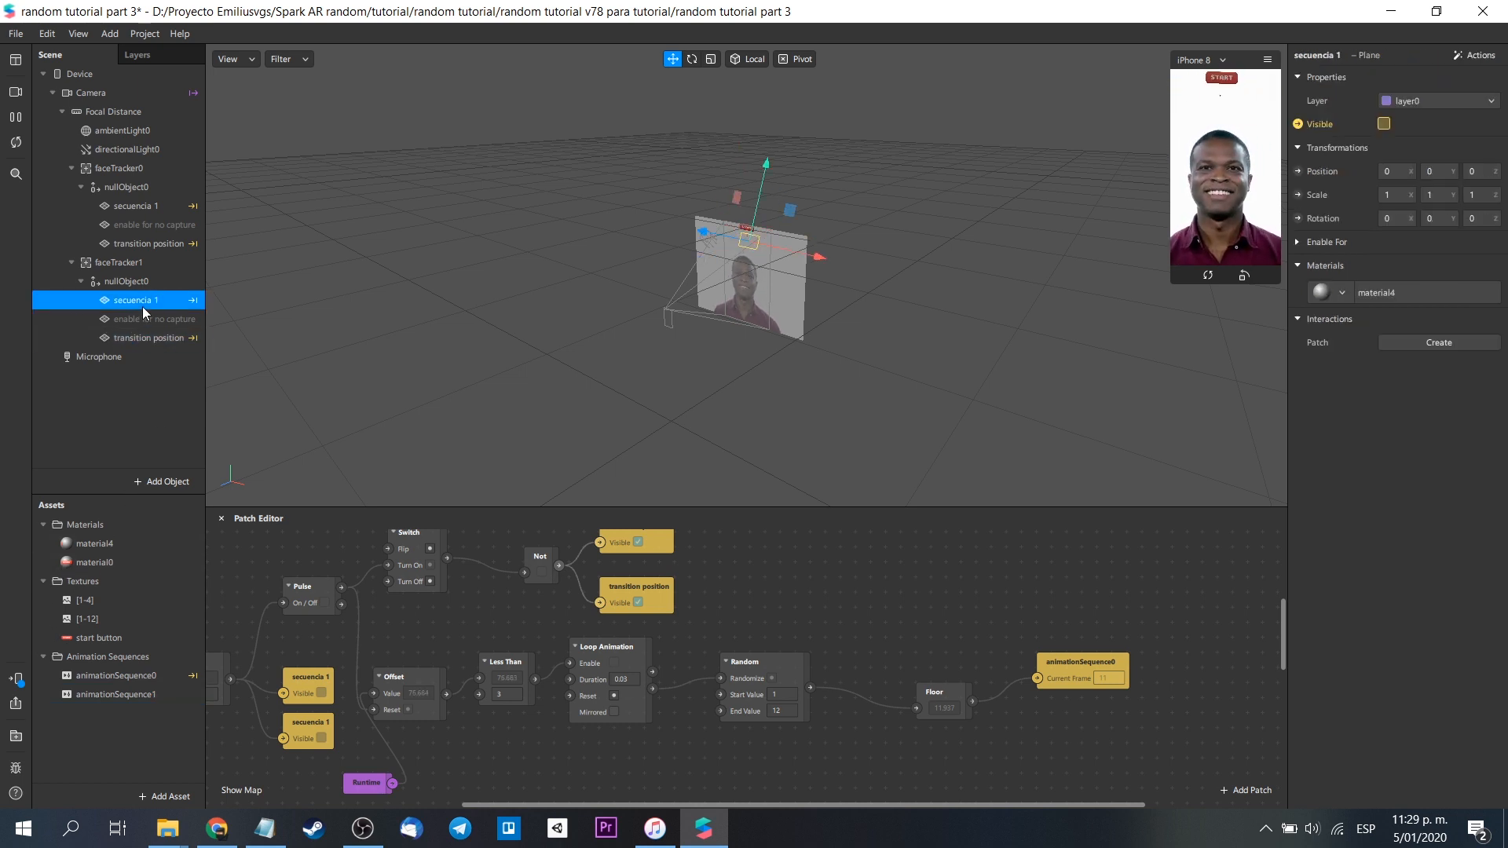
left_click(1333, 296)
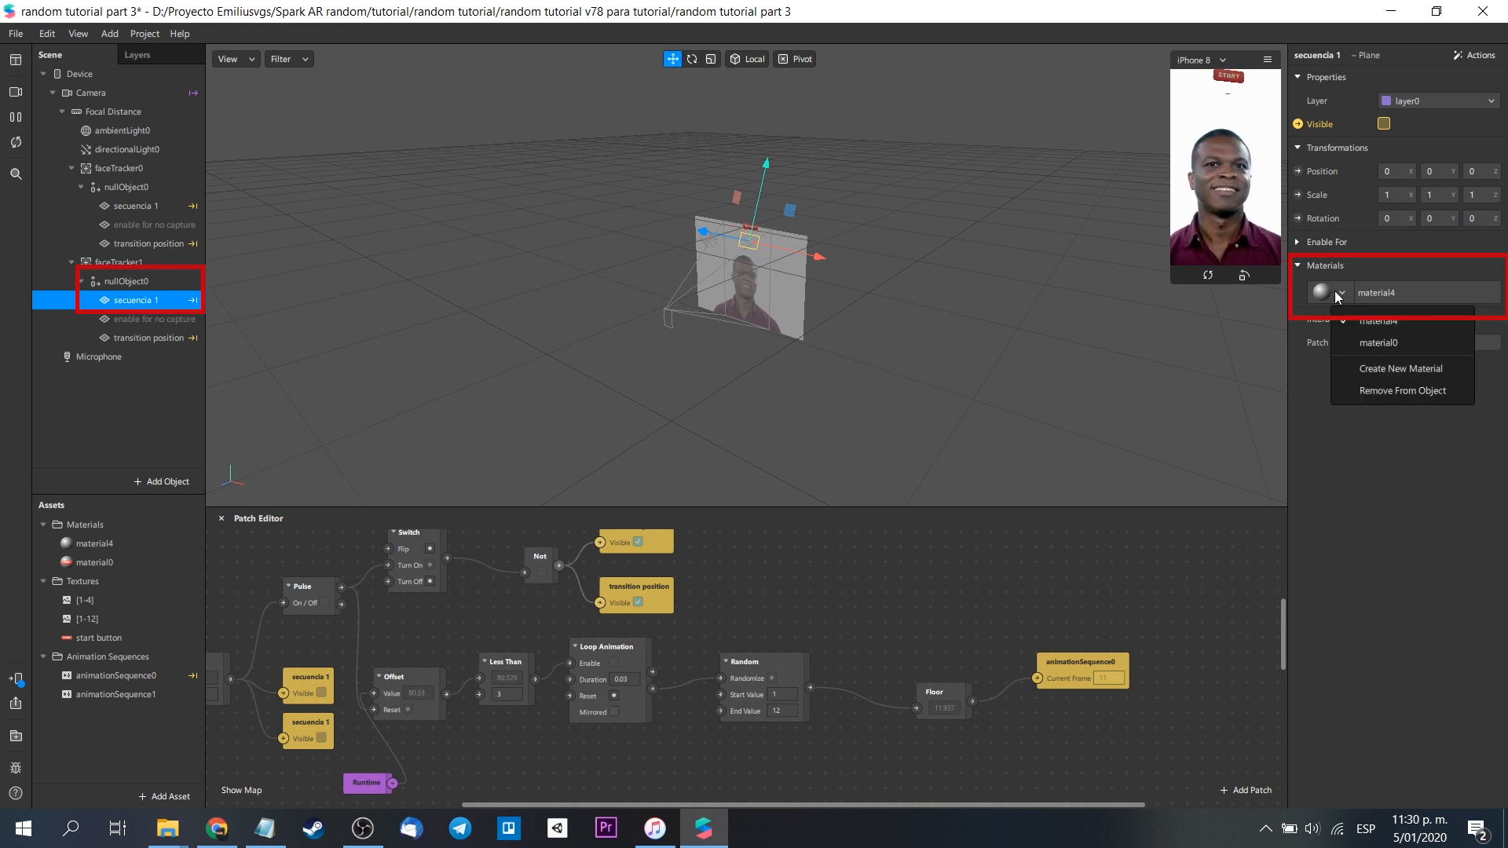
left_click(1394, 375)
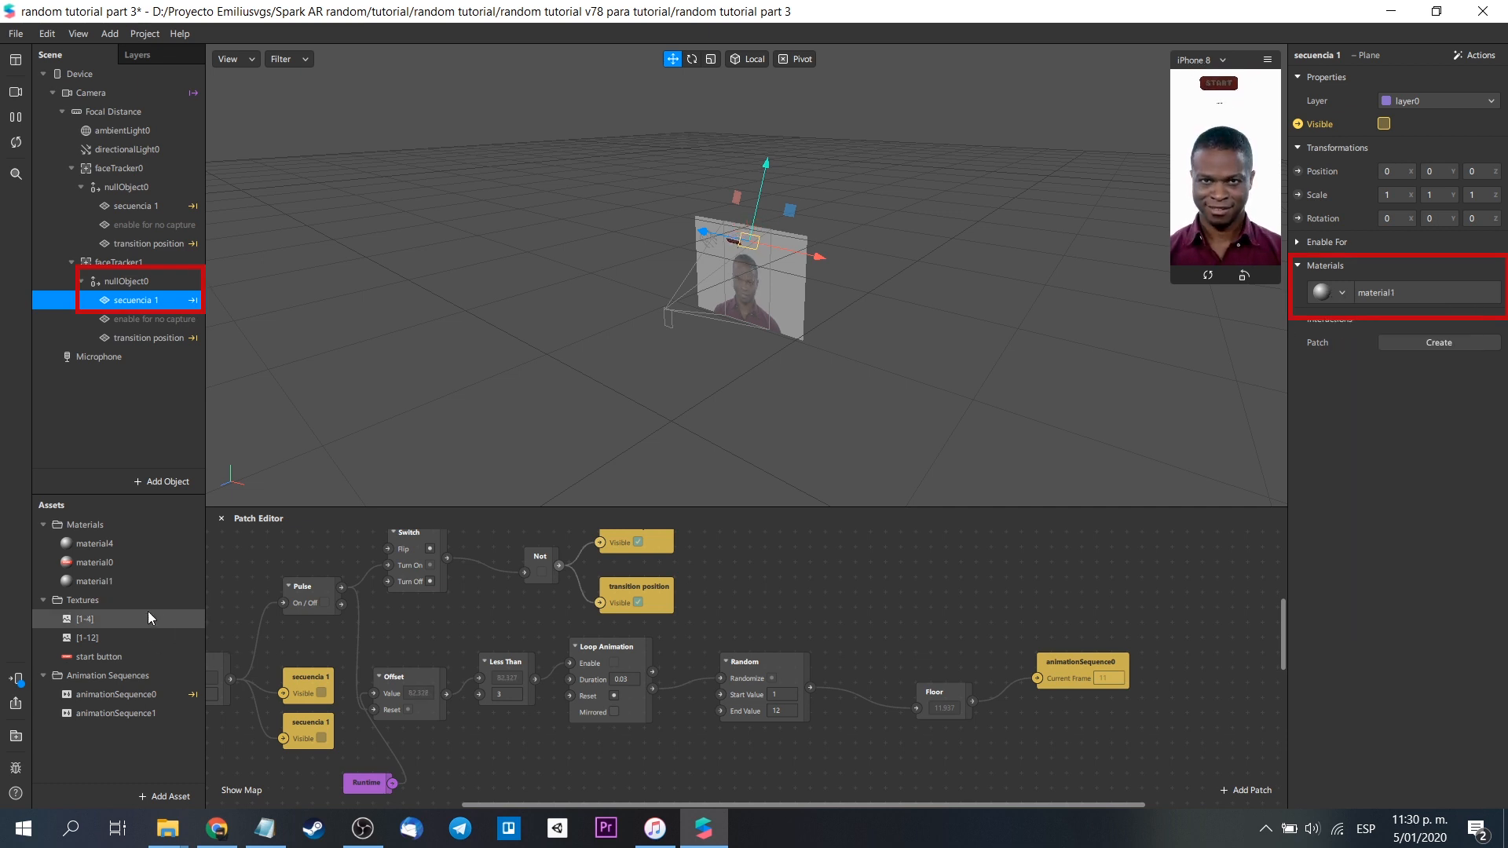
Step: Assign animationSequence1 as the diffuse texture of material1
left_click(124, 585)
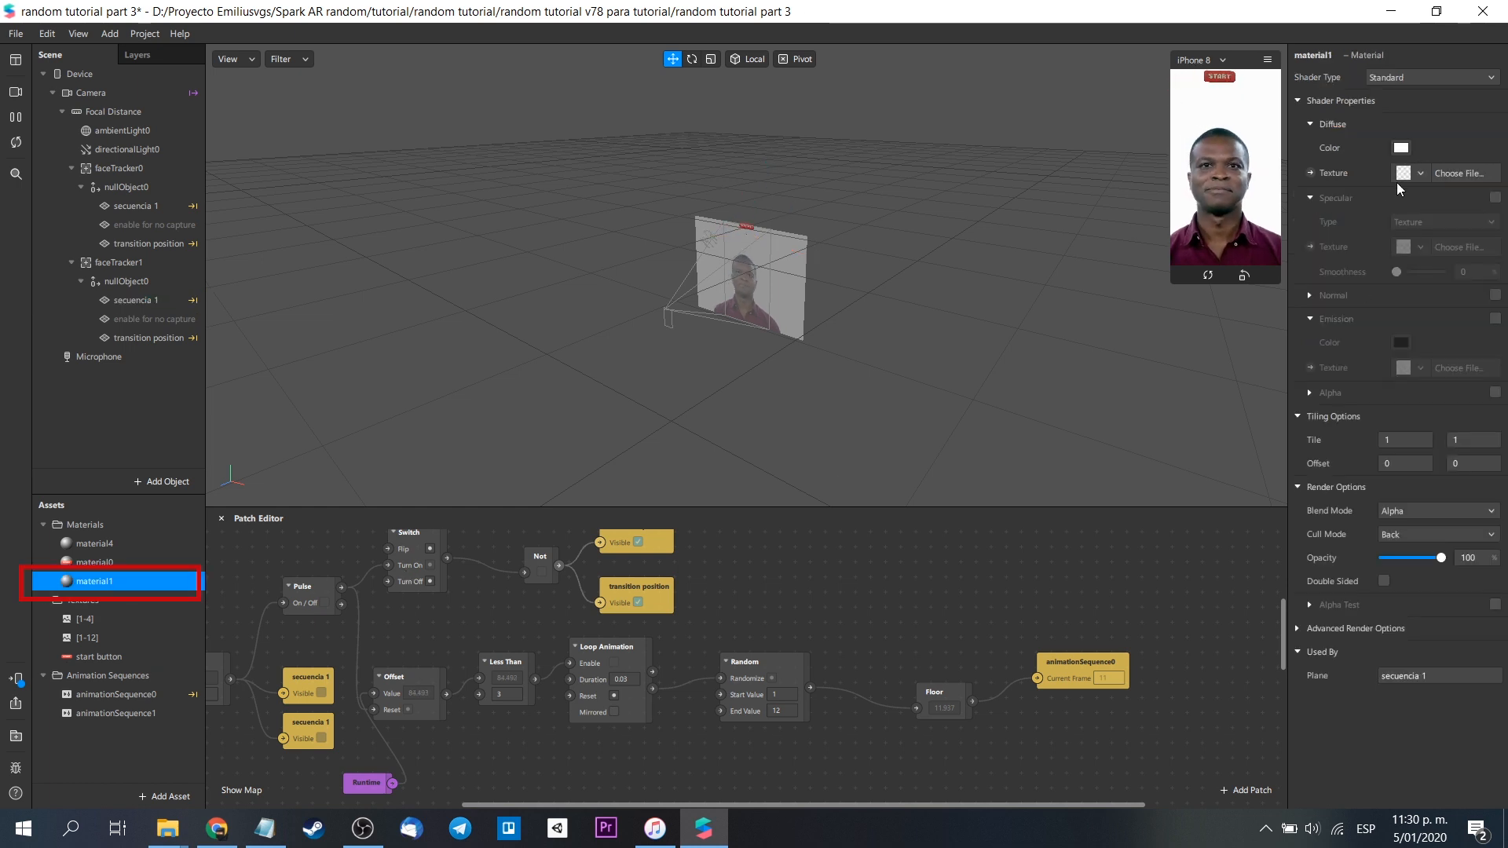
left_click(1418, 175)
left_click(1430, 243)
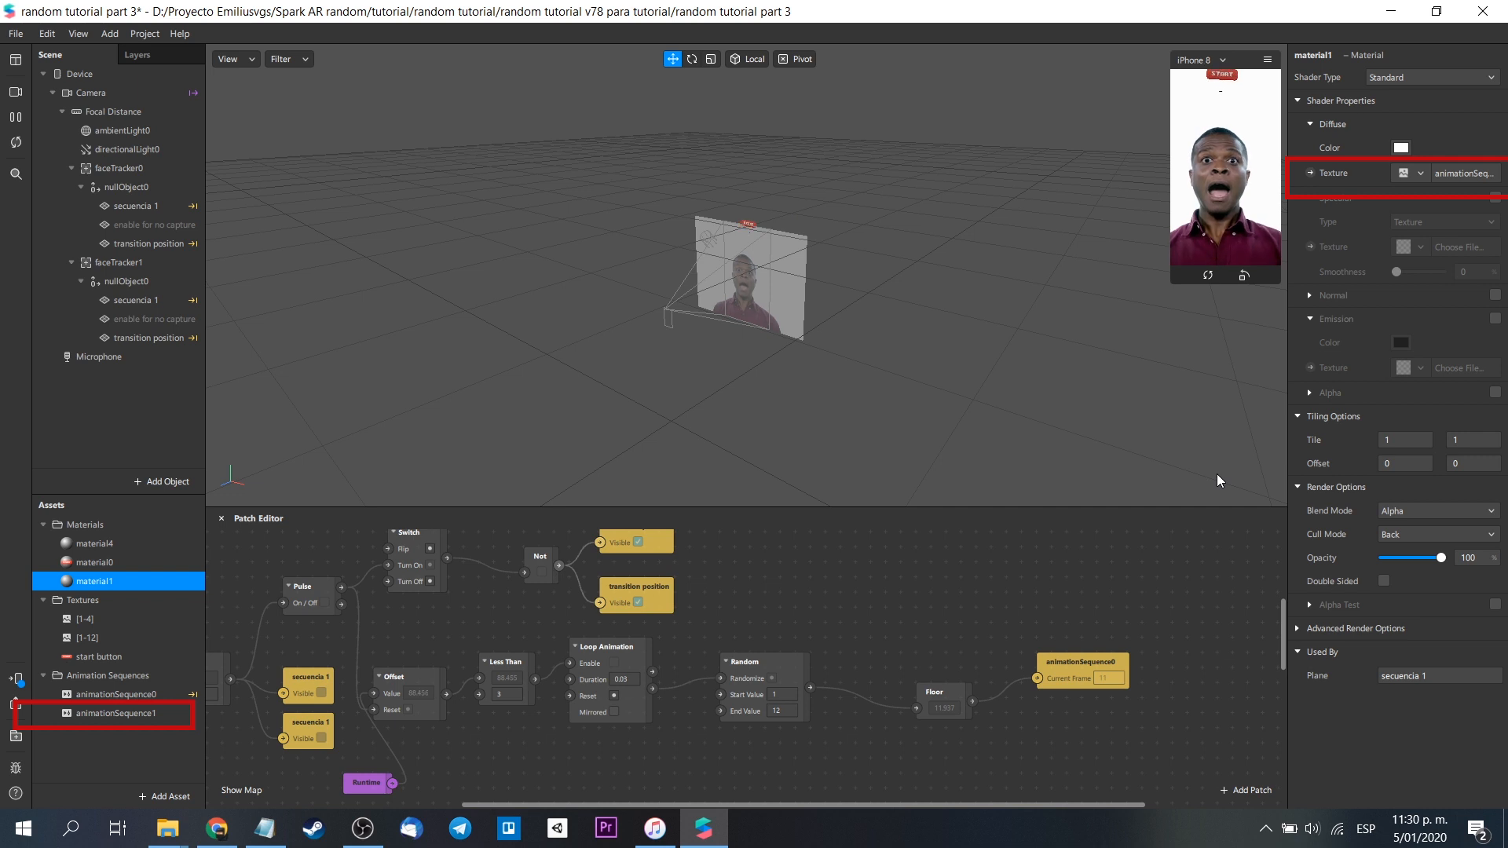
Step: Create a Current Frame patch for animationSequence1, connect the Floor output to it, and save the project
left_click(115, 713)
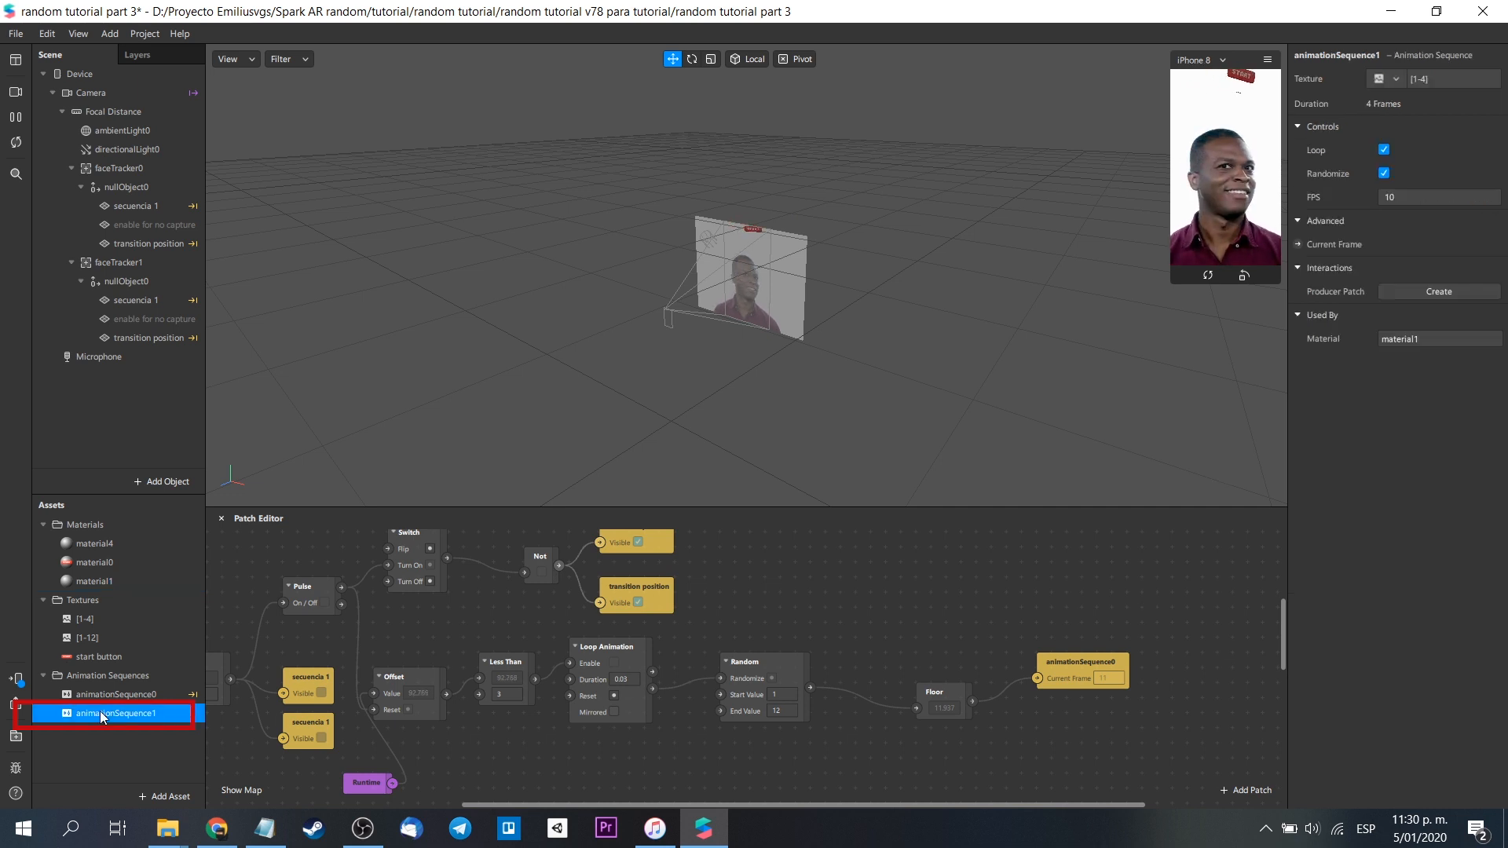
left_click(1298, 245)
left_click_drag(813, 691, 1107, 724)
left_click_drag(973, 701, 1038, 739)
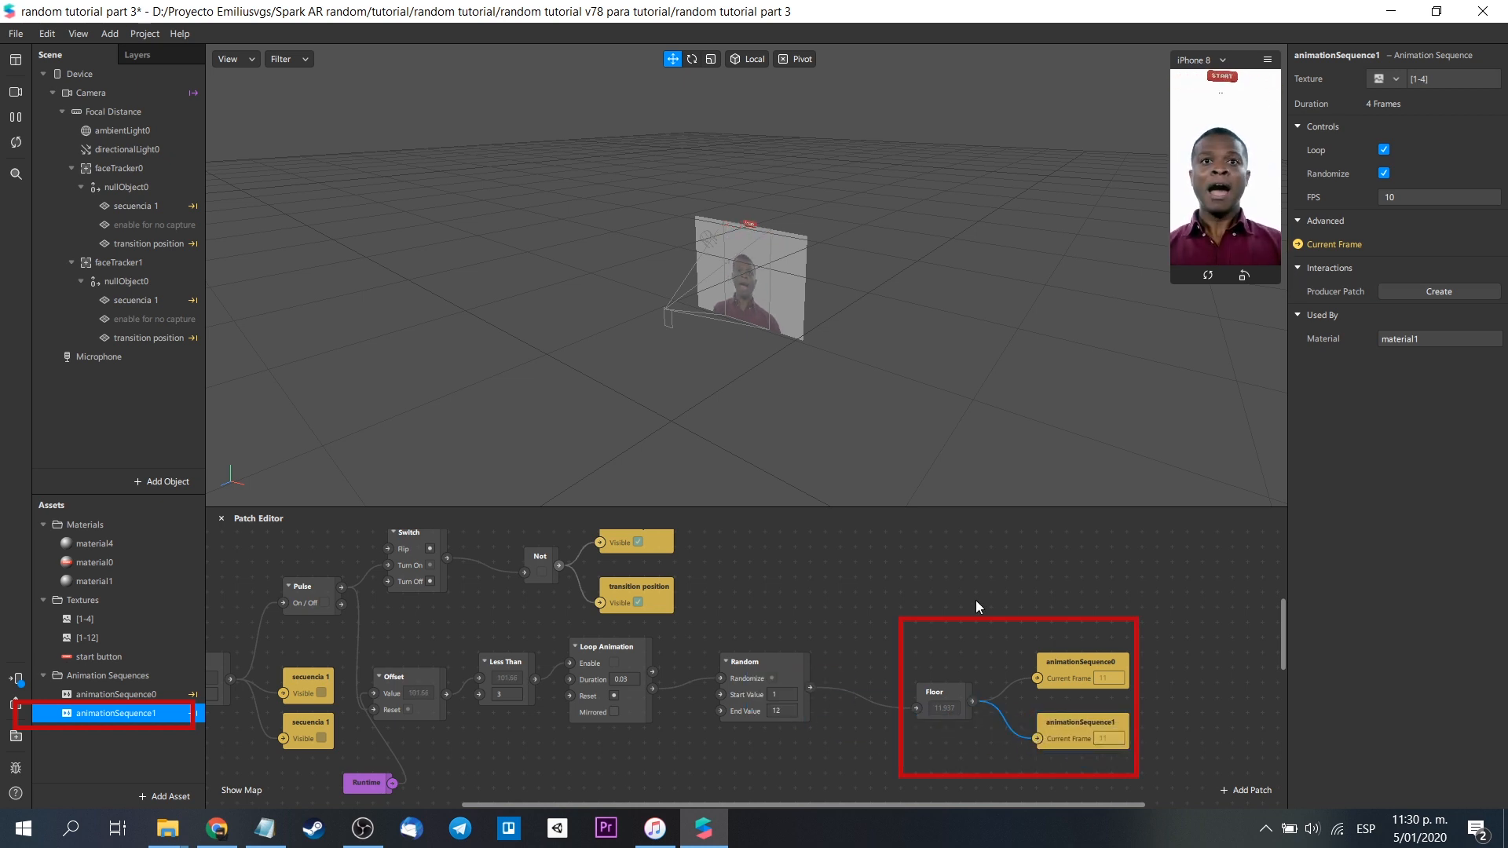
key("ctrl+s")
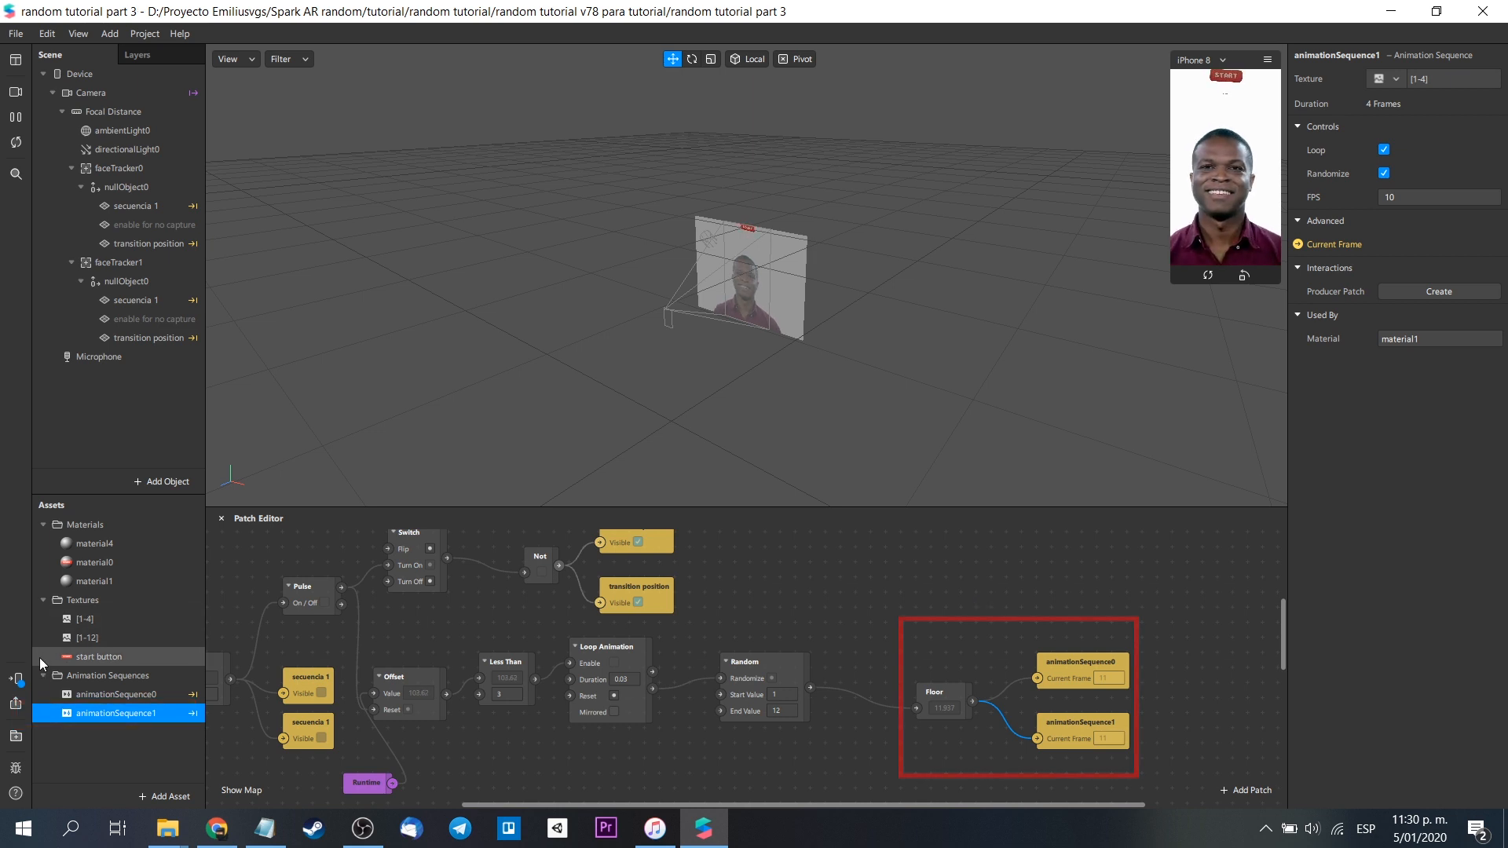
Step: Open the options for sending the effect to a connected device for testing
left_click(17, 678)
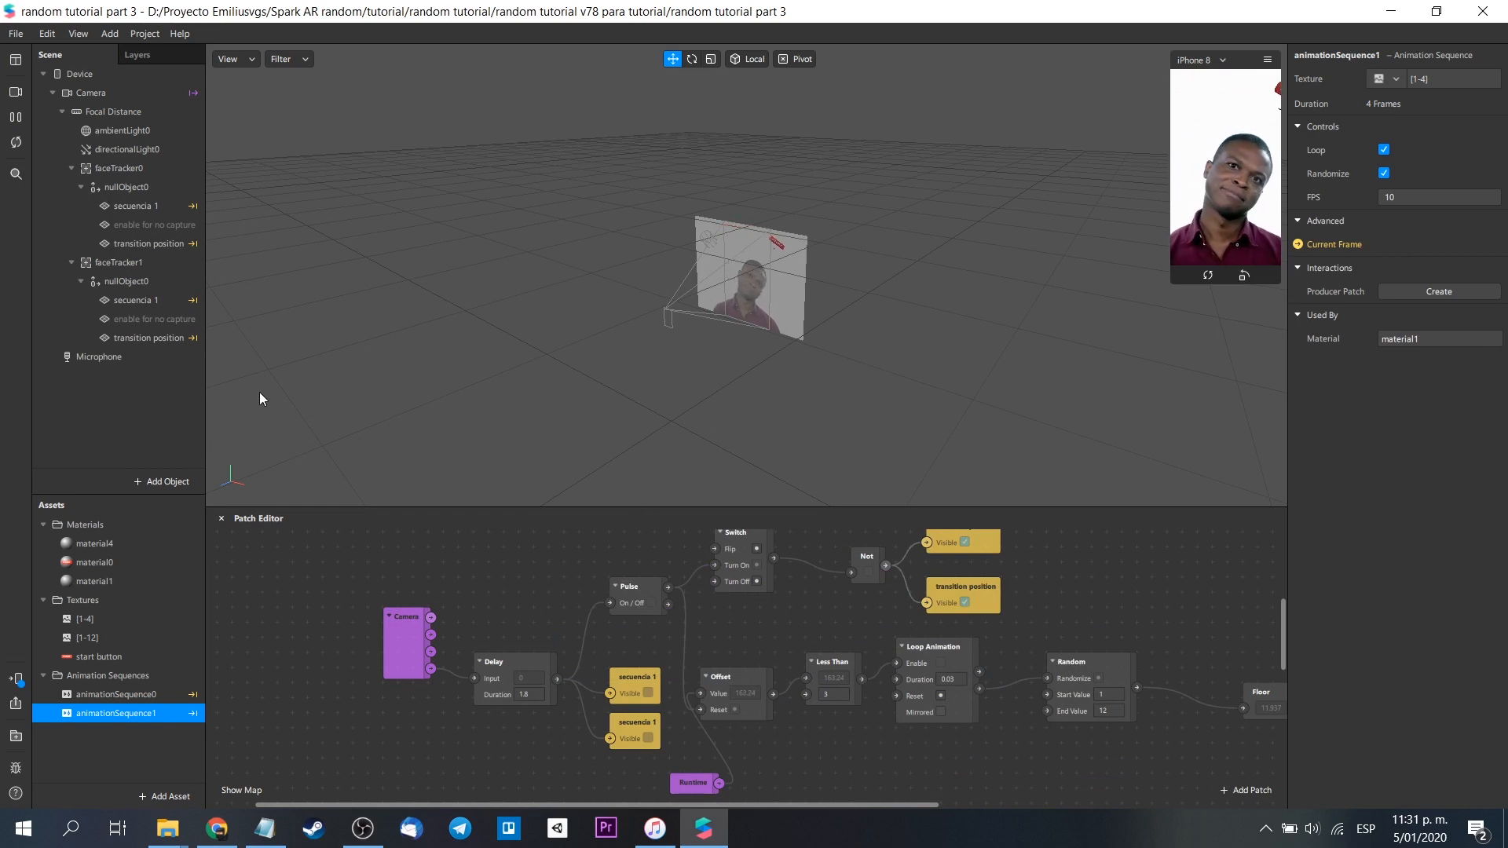
Step: Add a Particle System object to the scene under Focal Distance
left_click(163, 481)
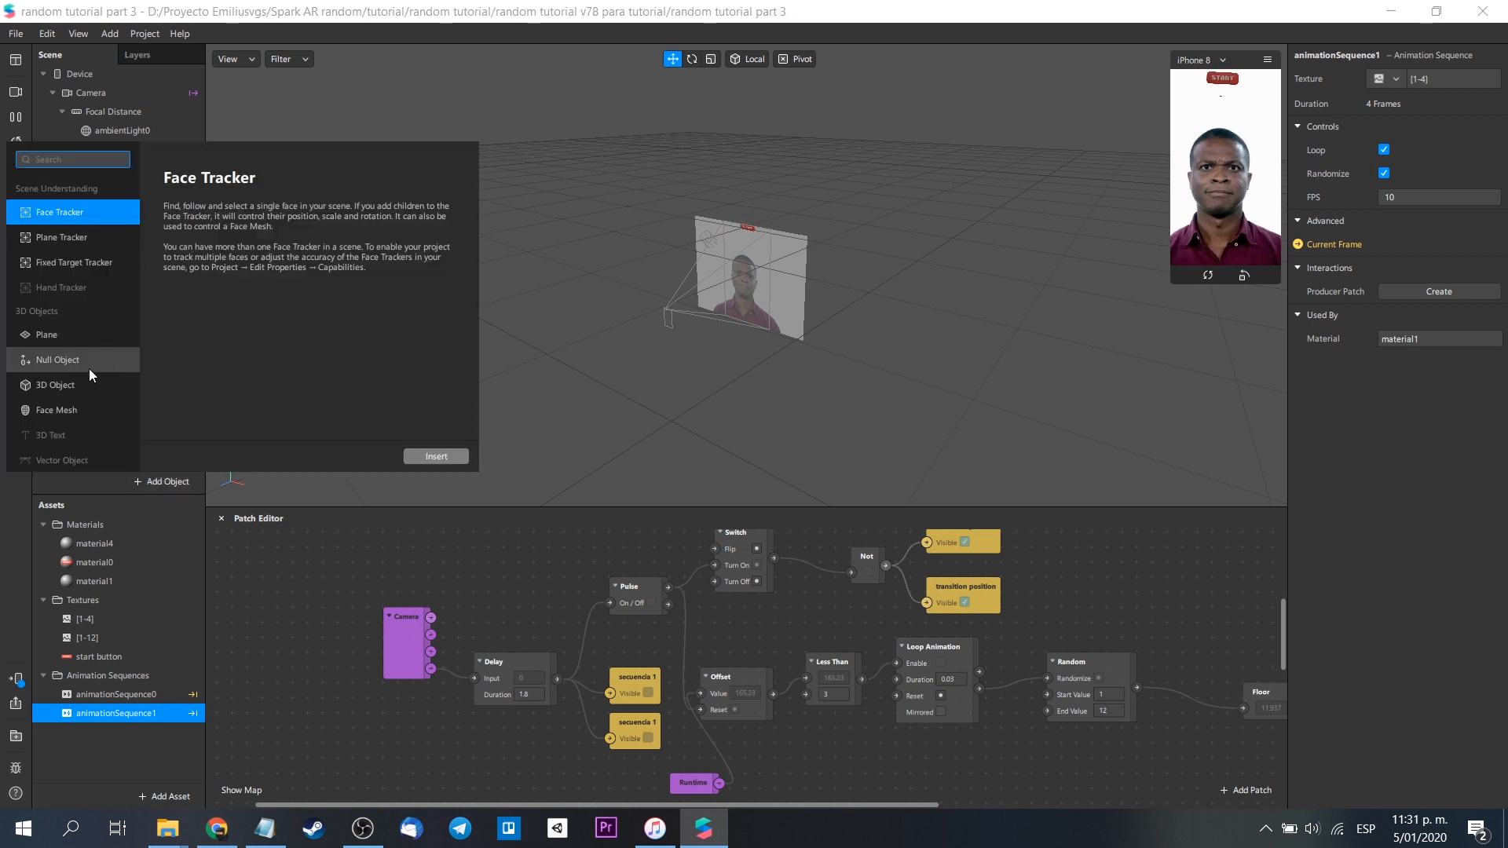
scroll(83, 371, "down", 6)
left_click(63, 458)
left_click(434, 456)
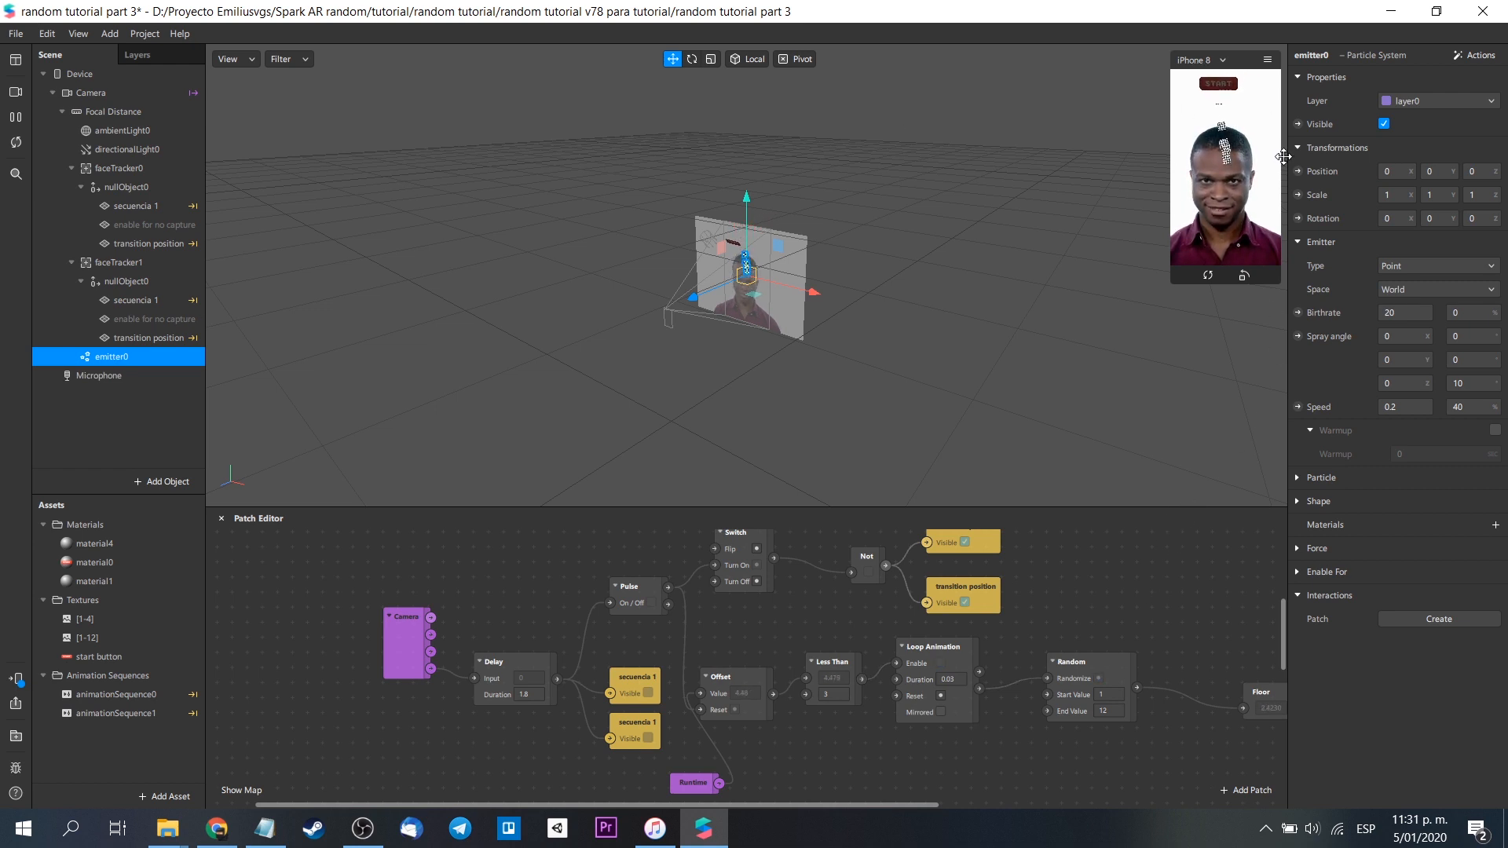
Step: Duplicate the Delay patch connected to the Camera patch and place the copy above the original
scroll(521, 644, "up", 2)
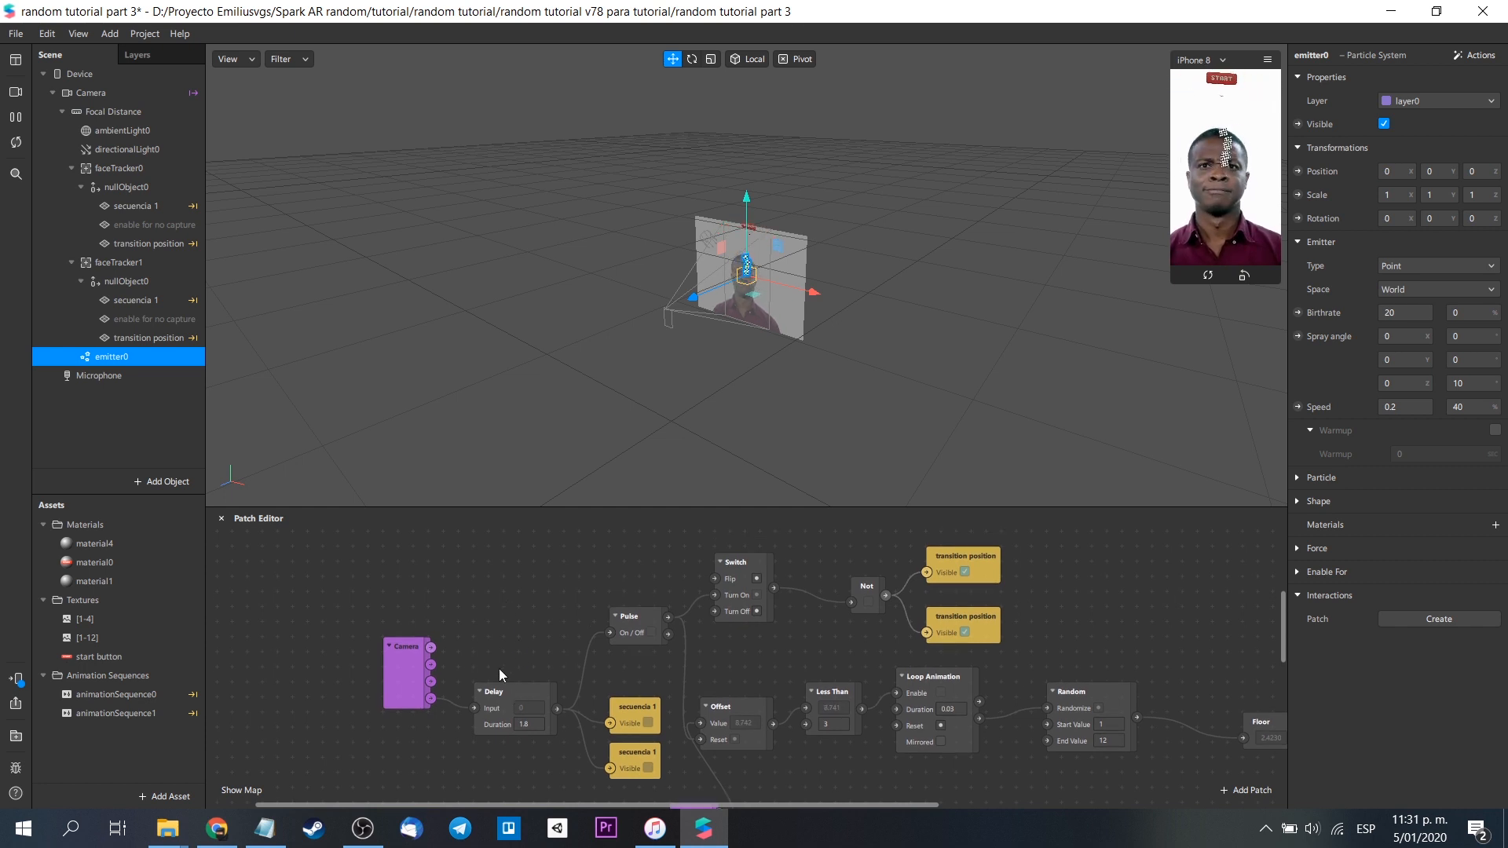
left_click(513, 698)
key("ctrl+c")
left_click(504, 608)
key("ctrl+v")
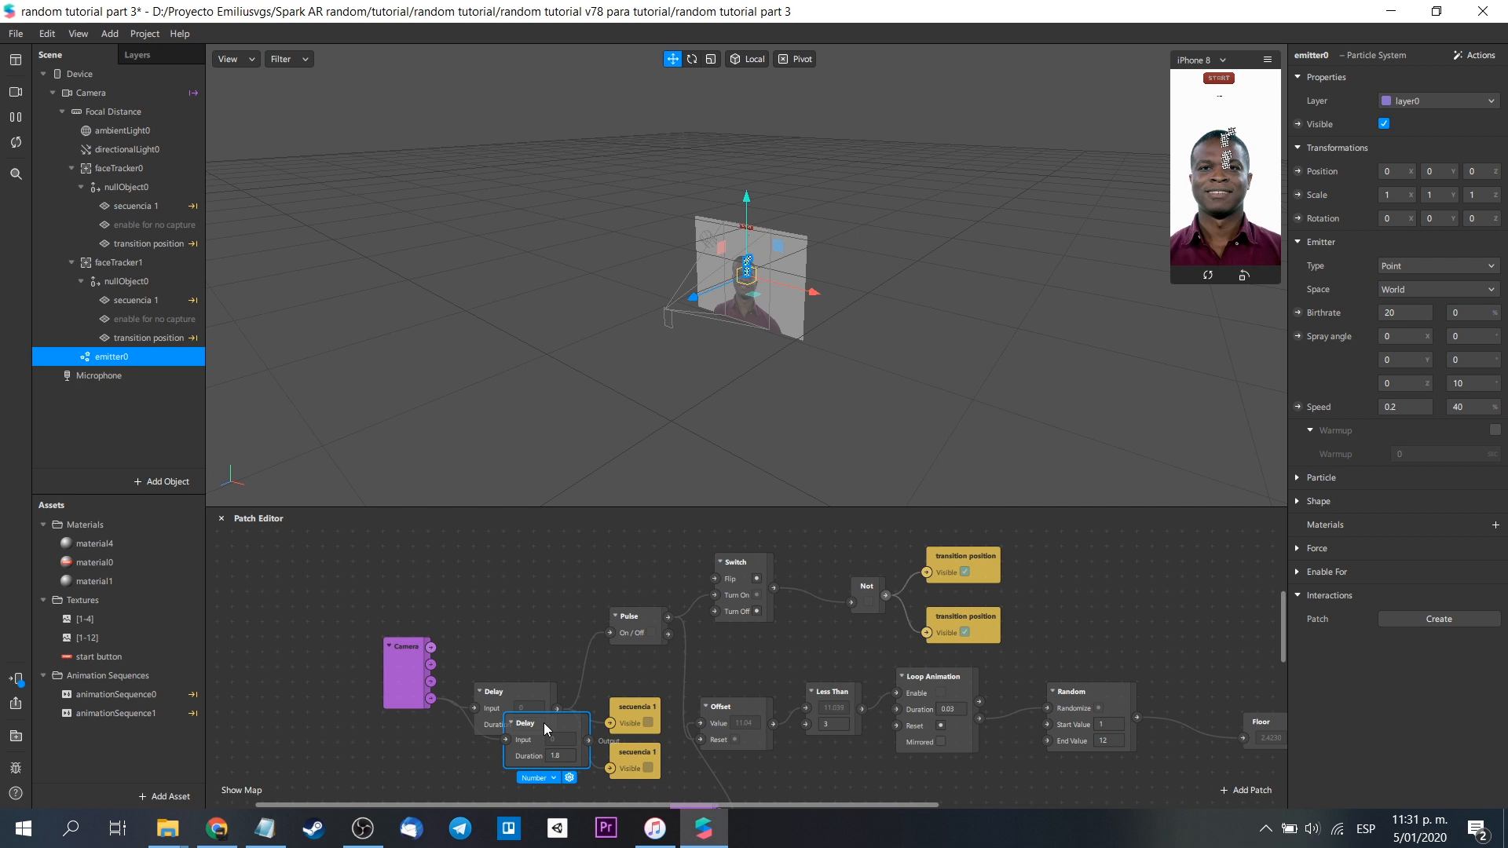
left_click_drag(544, 722, 505, 562)
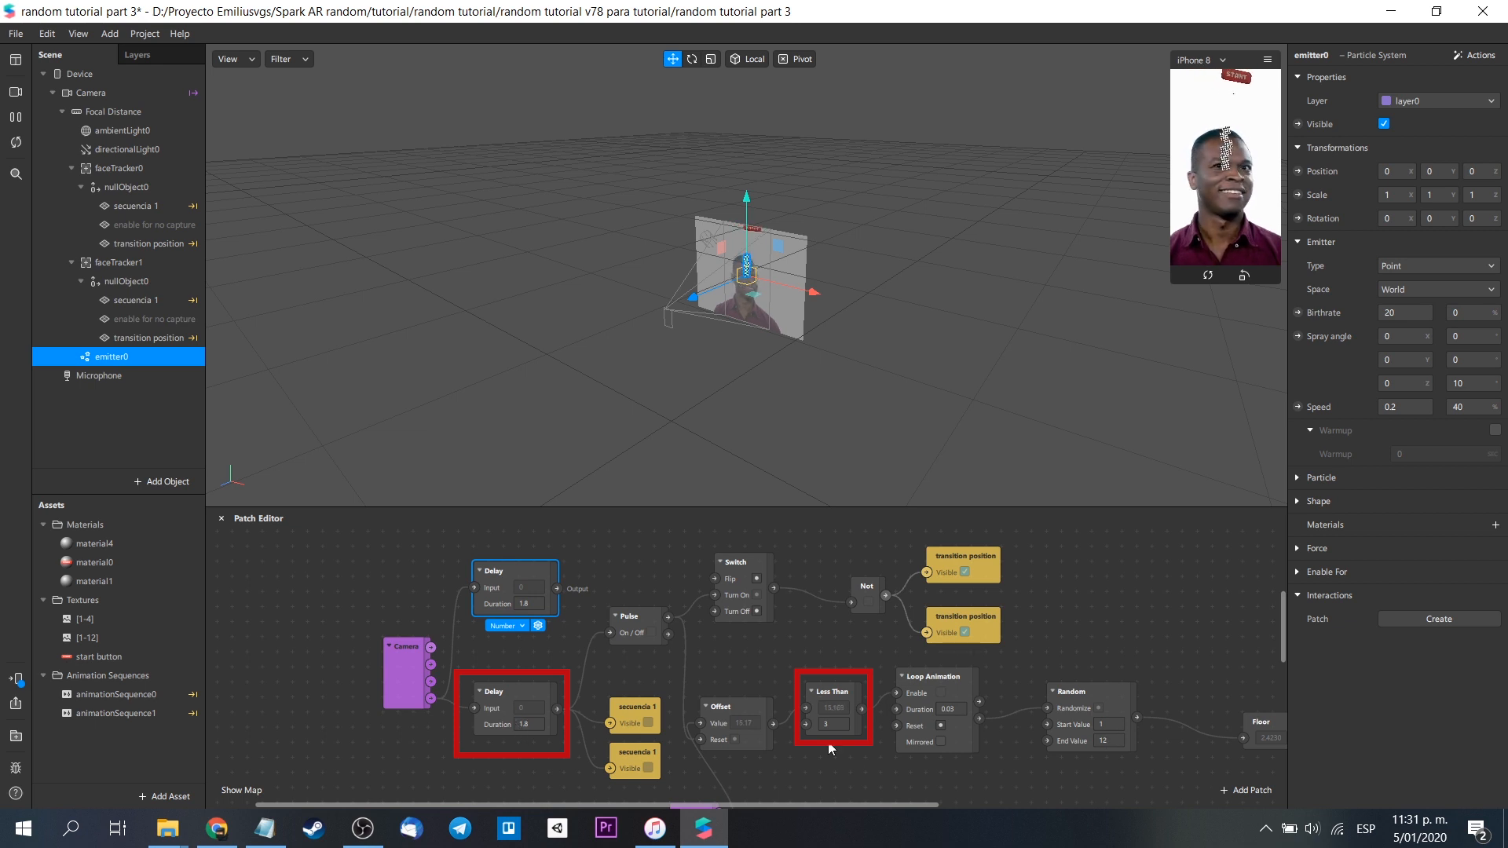
Step: Set the duplicated Delay's duration to 4.8 and connect its output to a new Visible patch for emitter0
left_click(525, 604)
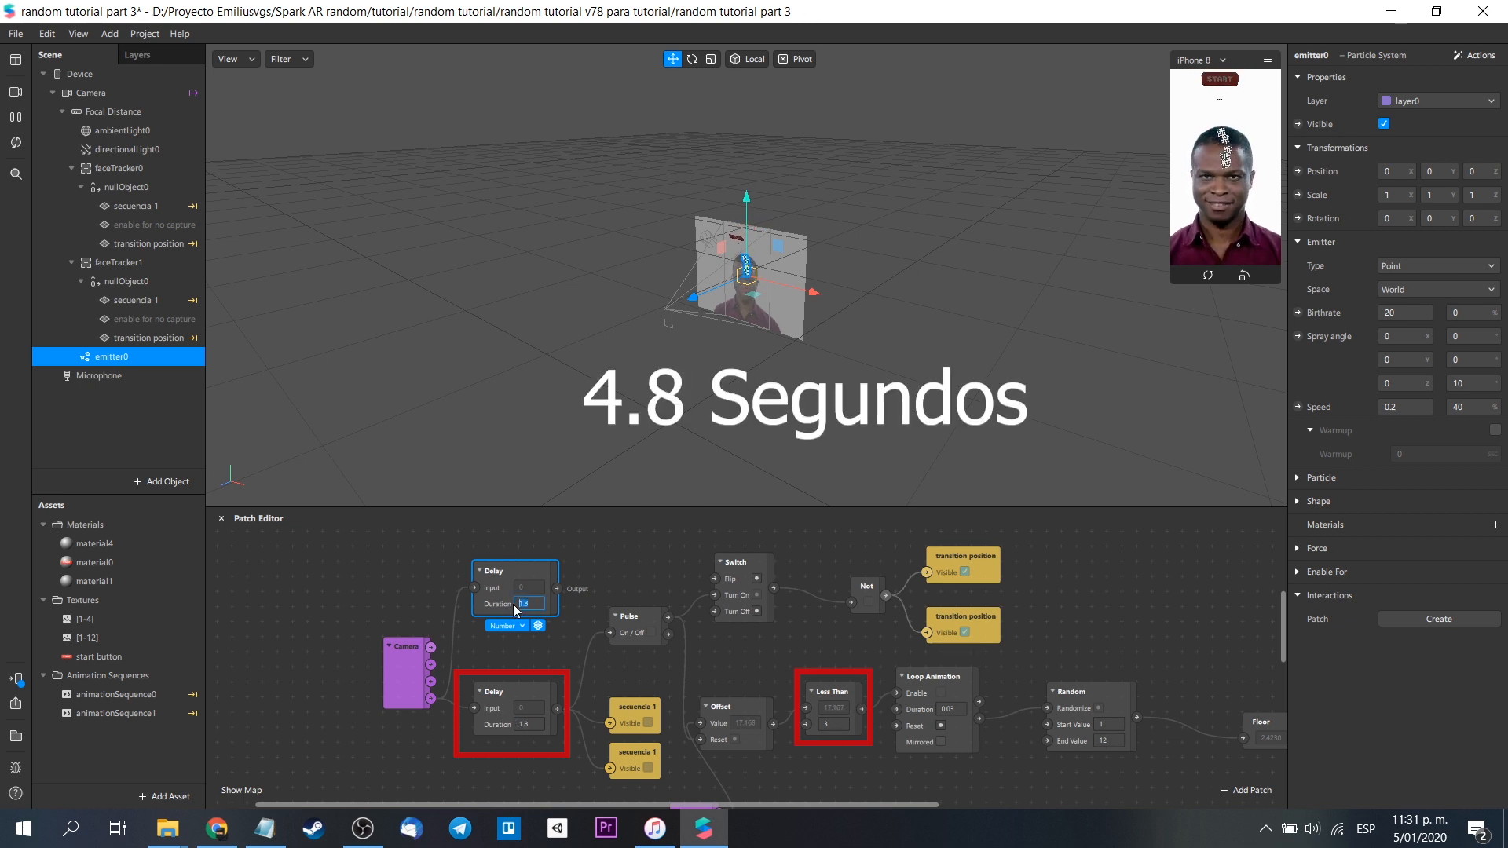
type("4.8")
key("Return")
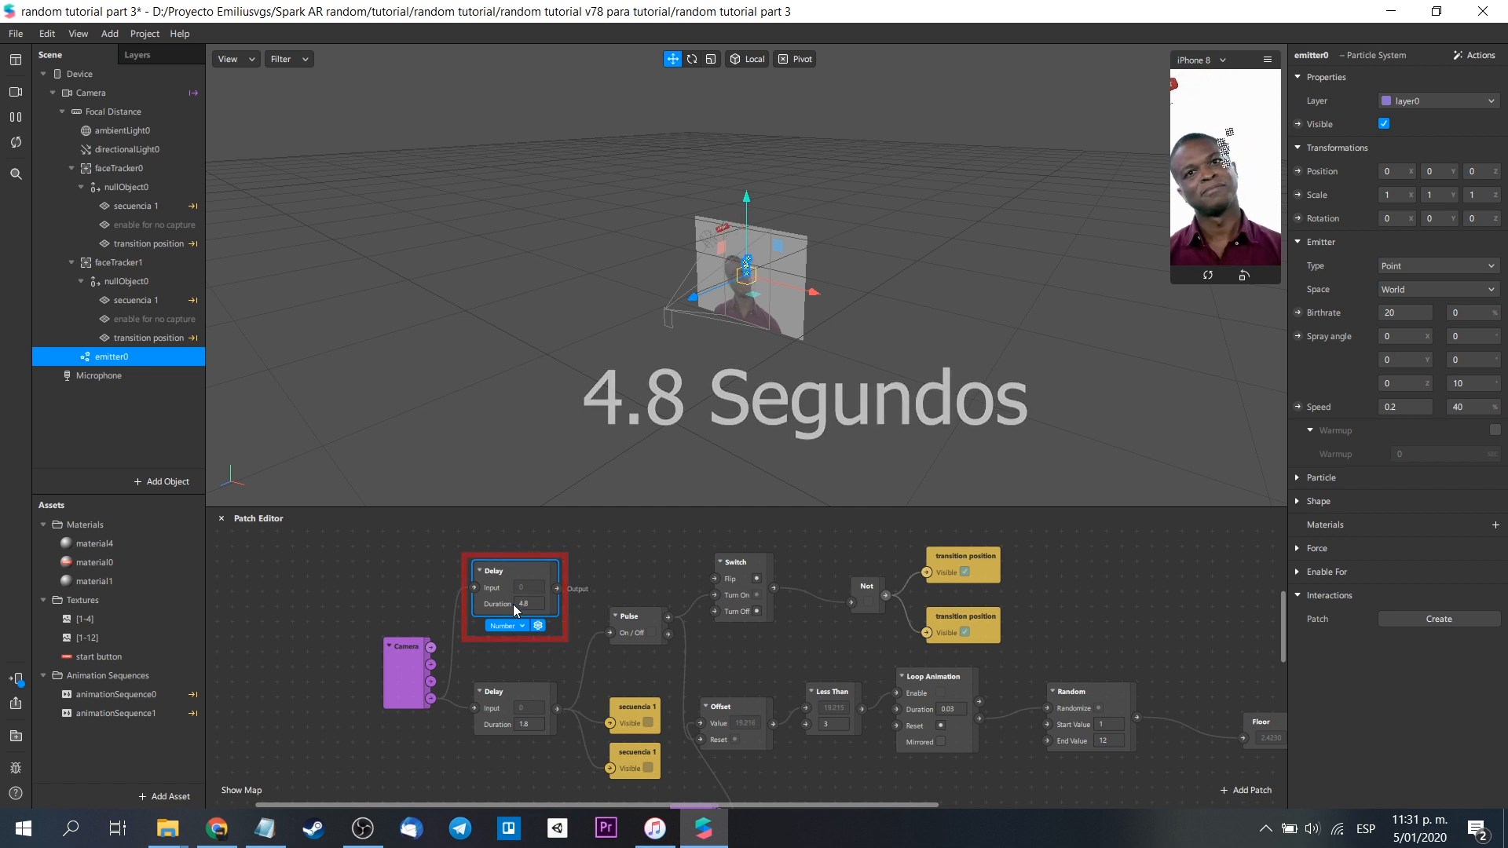
left_click(1297, 124)
left_click_drag(761, 686, 578, 578)
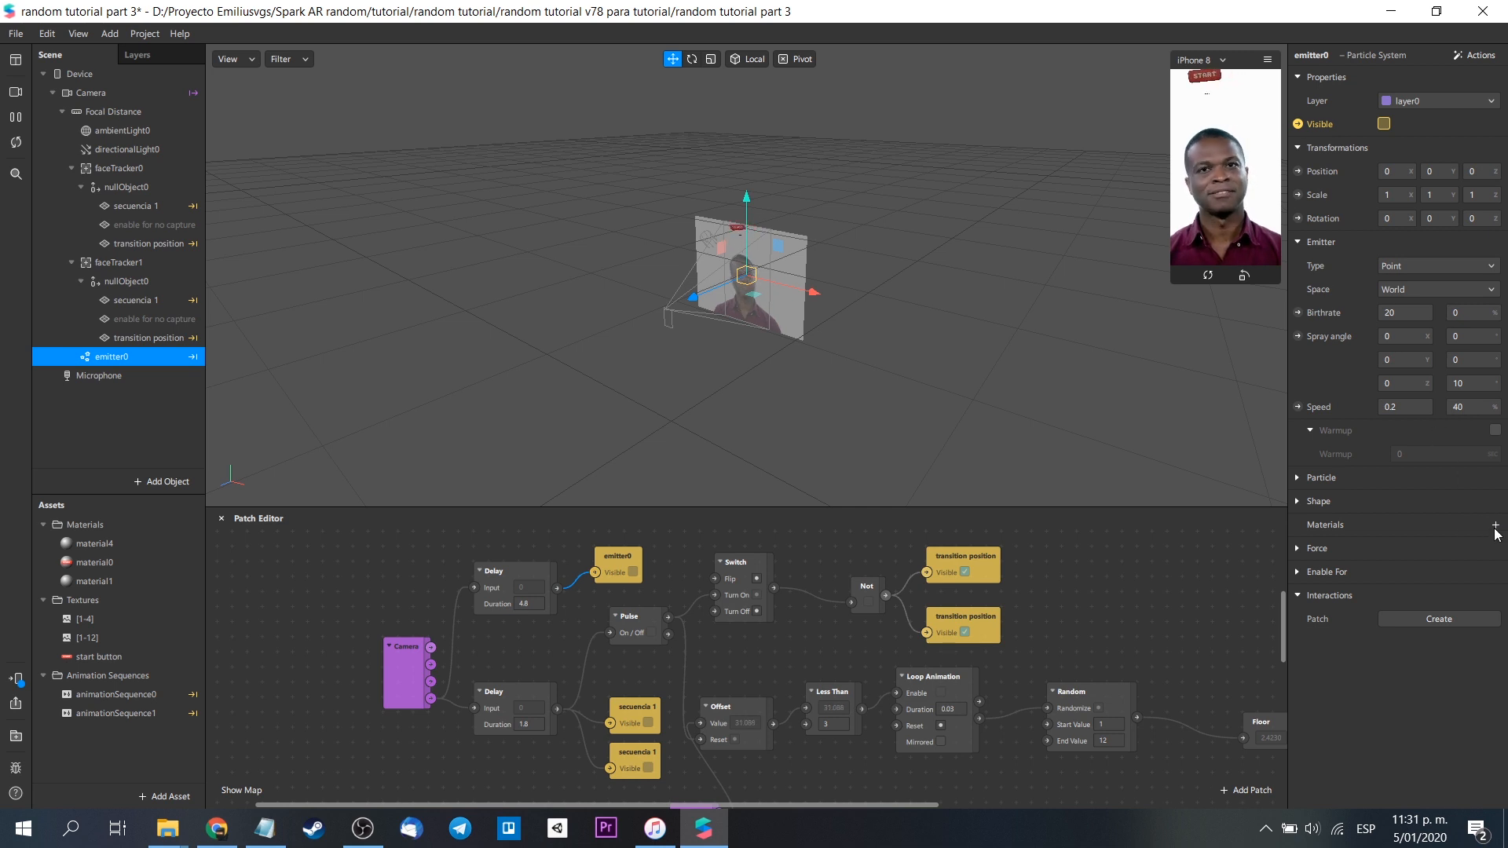
Step: Expand emitter0's particle and shape settings and set the particle shape to Cylinder
left_click(1298, 478)
left_click(1316, 761)
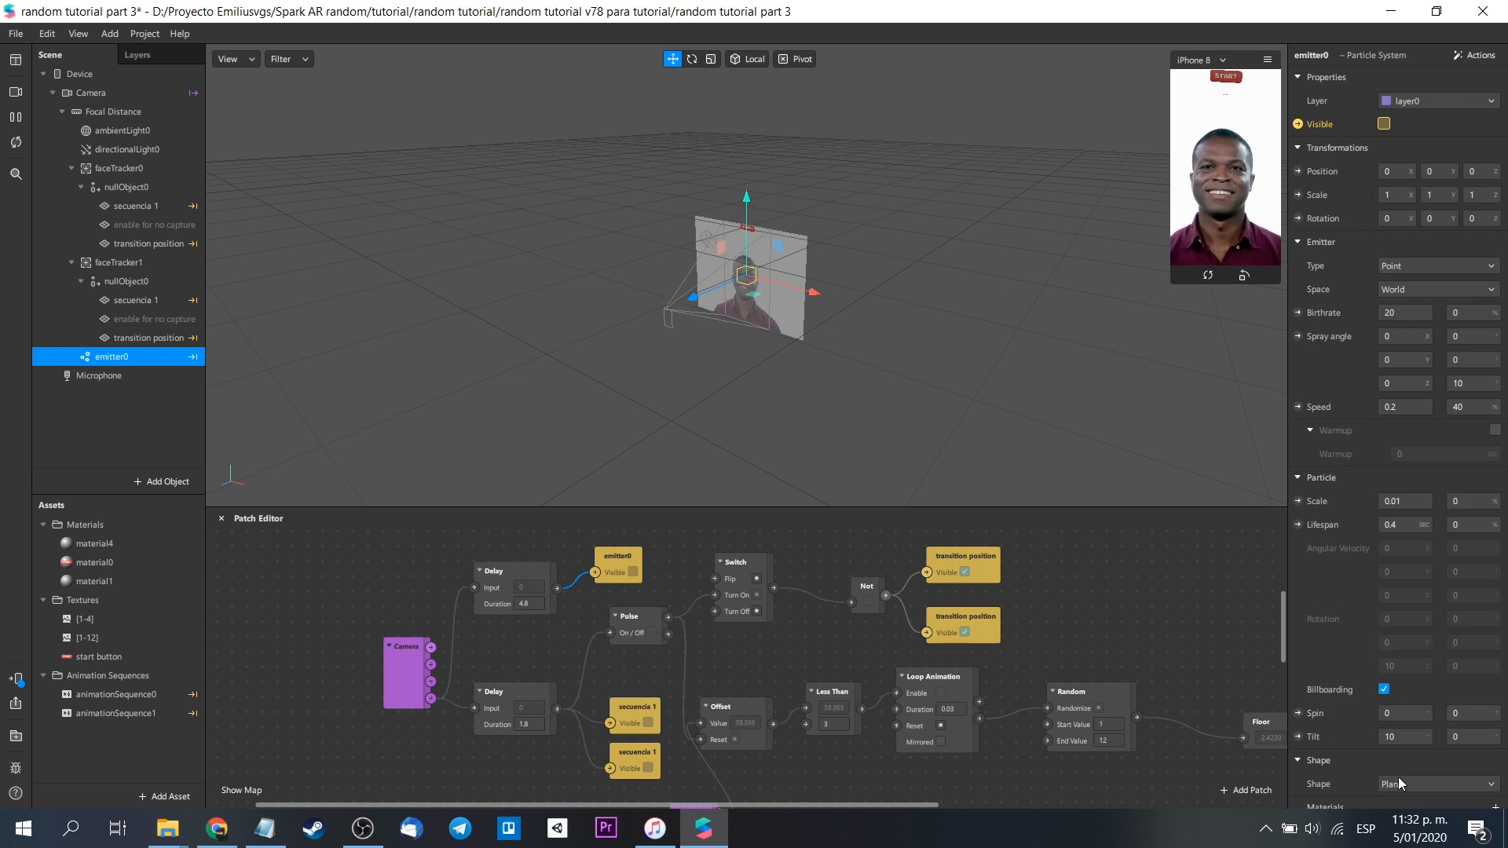
left_click(1414, 784)
left_click(1430, 765)
Step: Save the project and open the options for sending the effect to the connected device
key("ctrl+s")
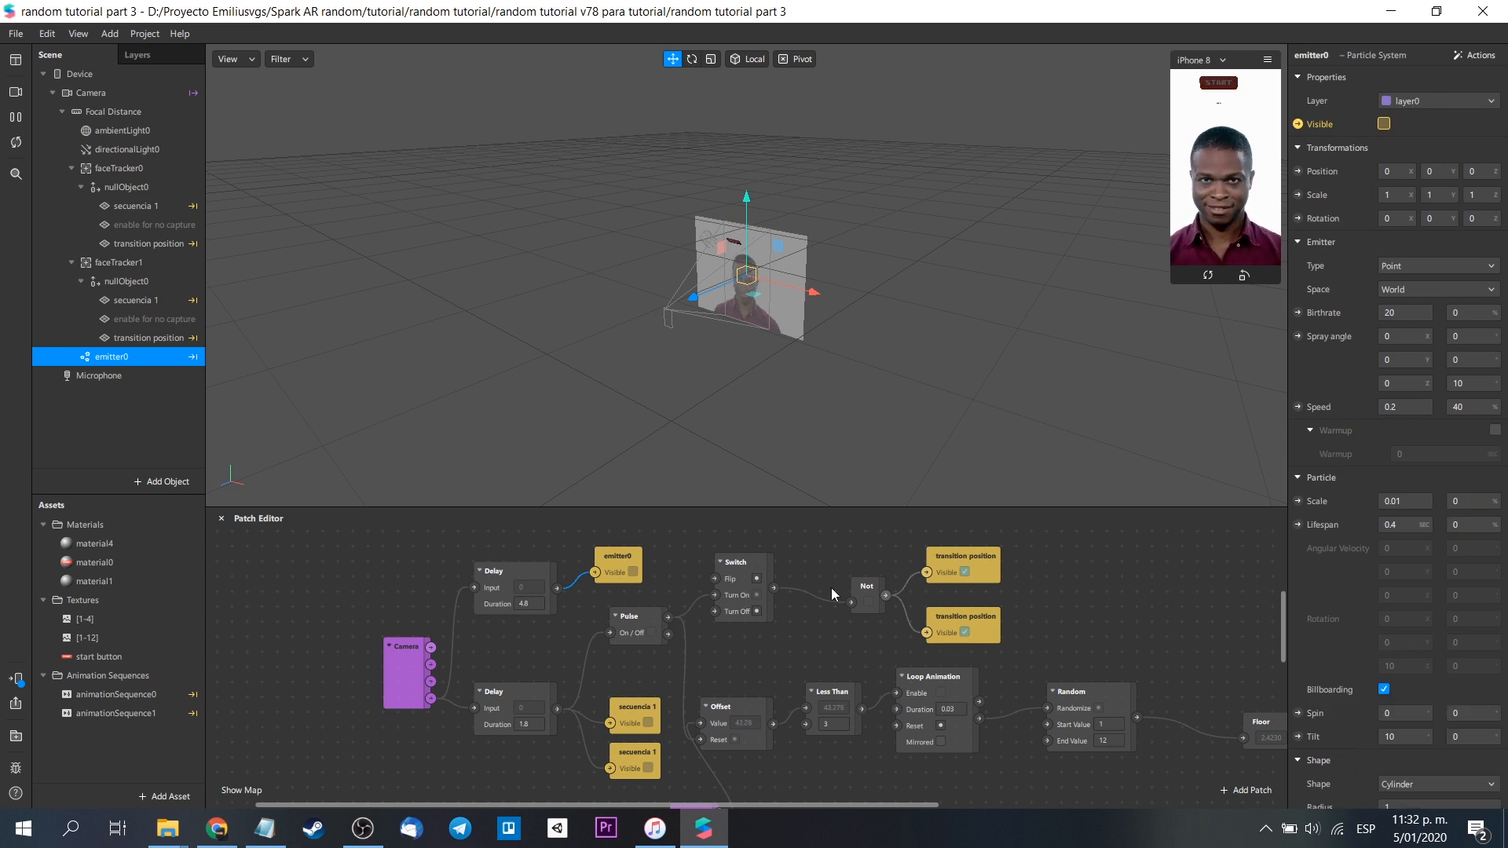
left_click(16, 678)
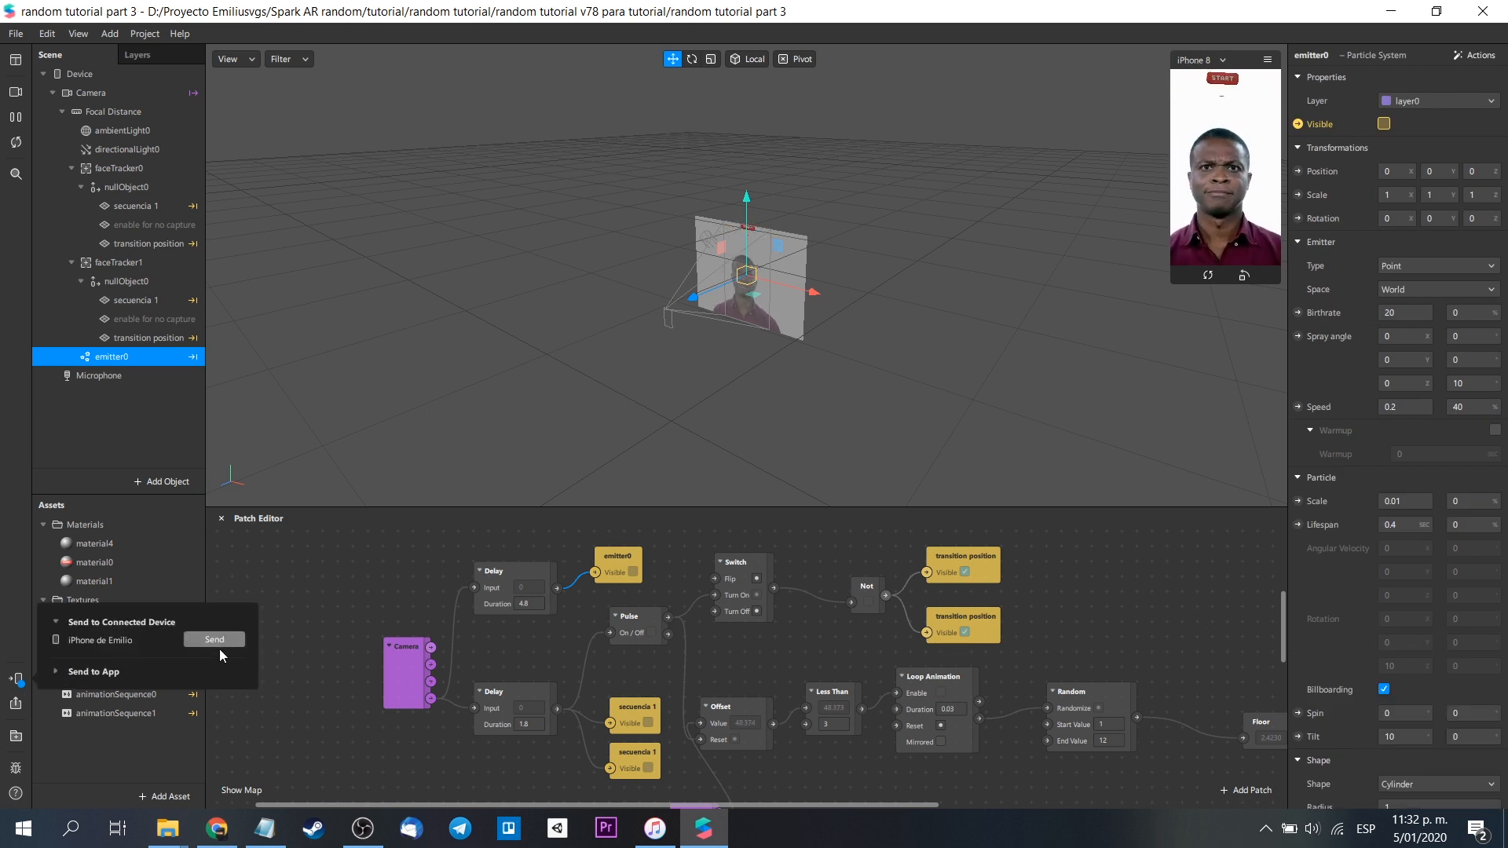